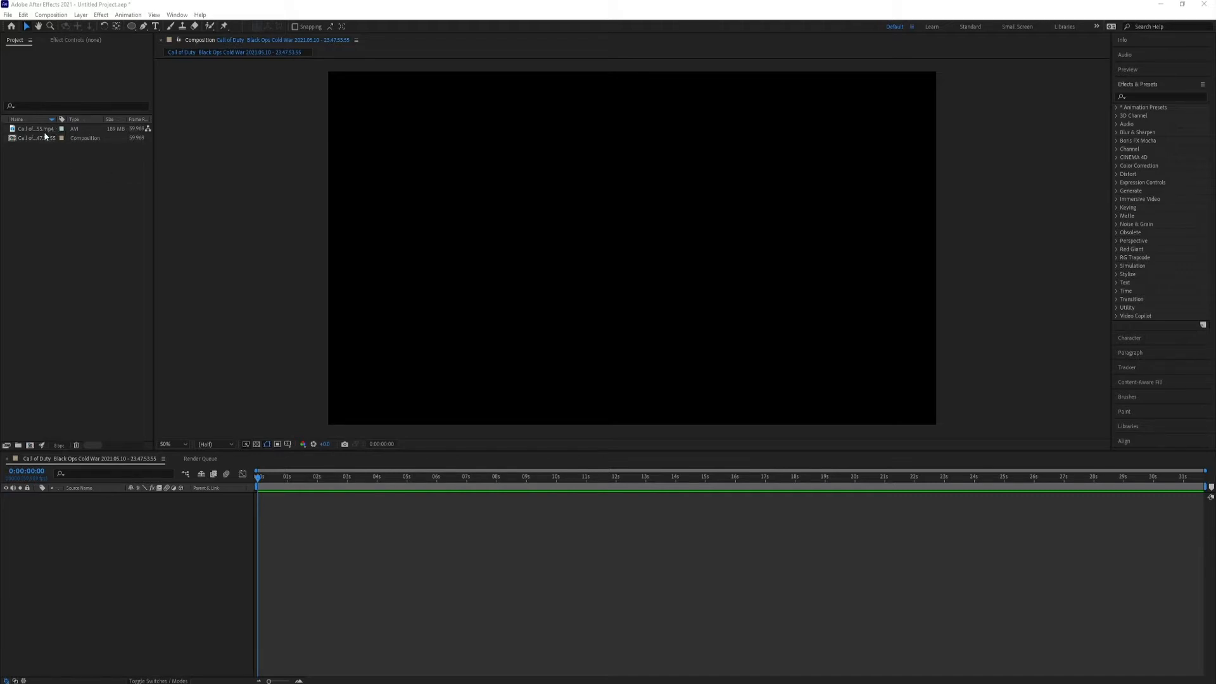
Add the Call of Duty .mp4 clip to the composition and trim its start to 0:00:17:23.
drag(38, 129, 110, 518)
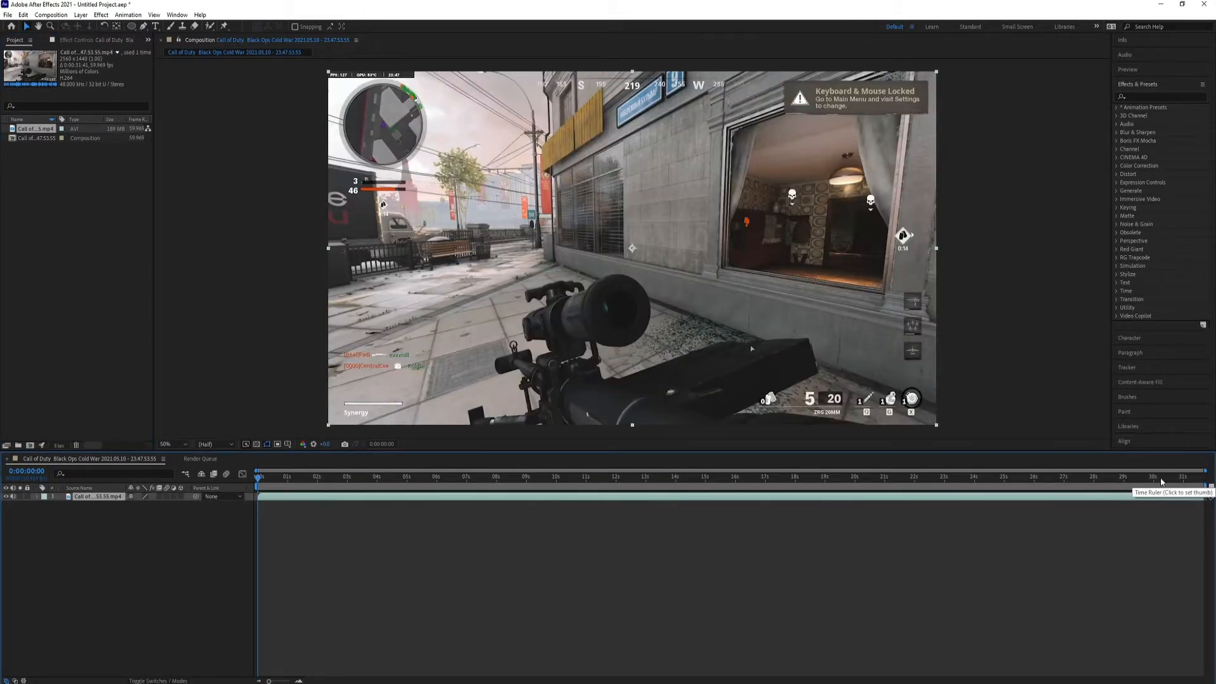
drag(639, 482, 778, 478)
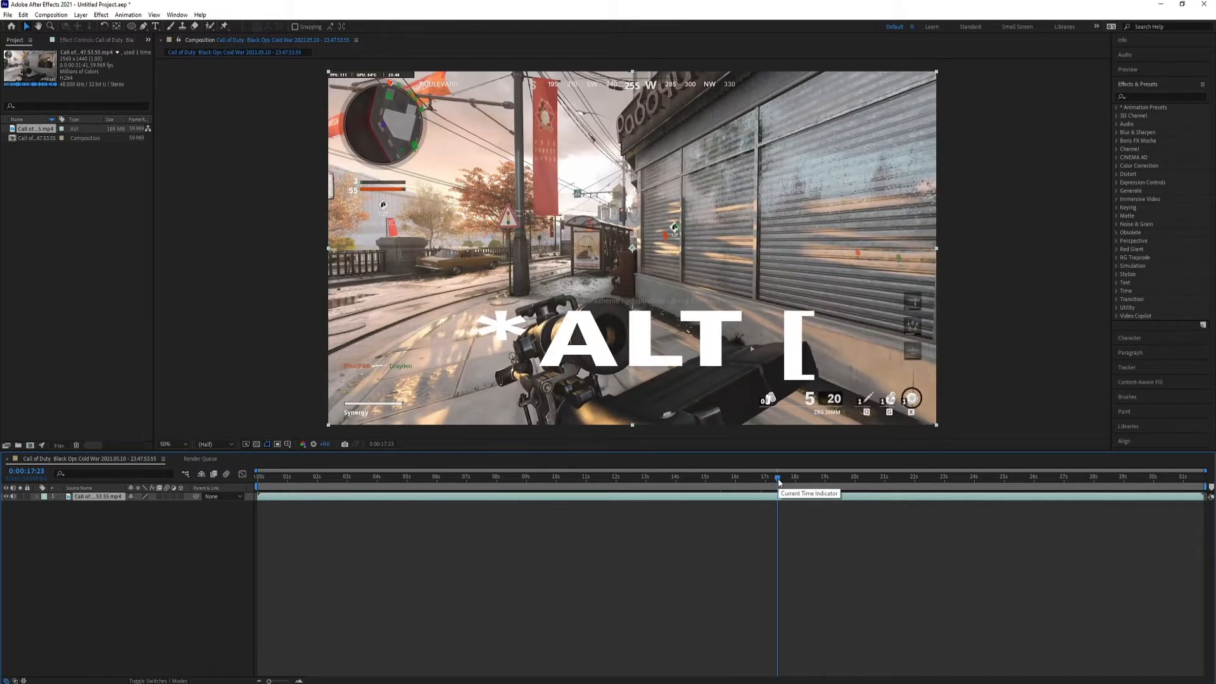
key(alt+bracketleft)
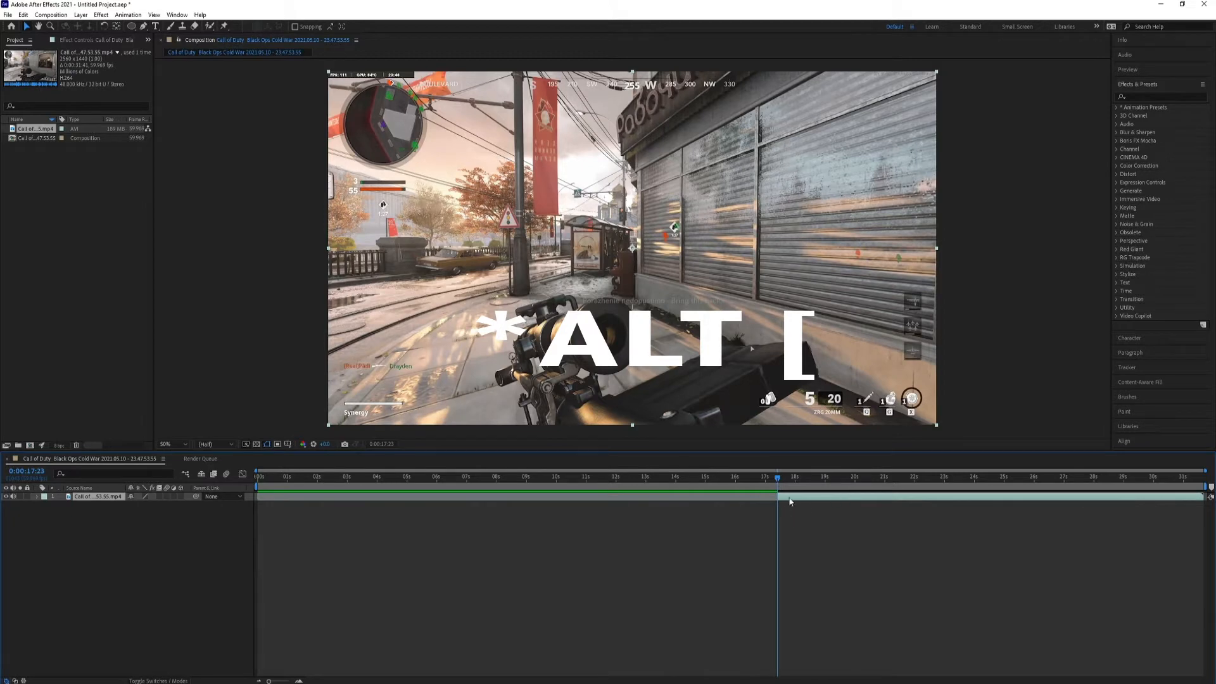
Slide the trimmed clip earlier so that it begins at the start of the timeline.
drag(824, 498, 628, 516)
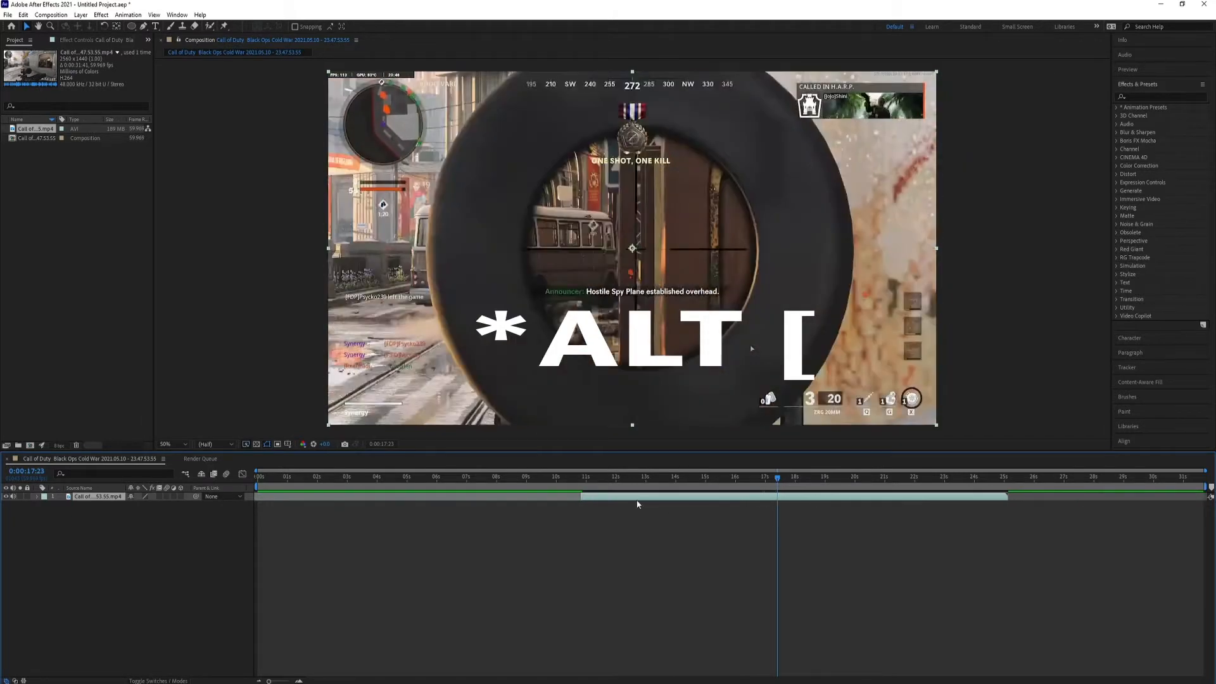
key(alt+bracketright)
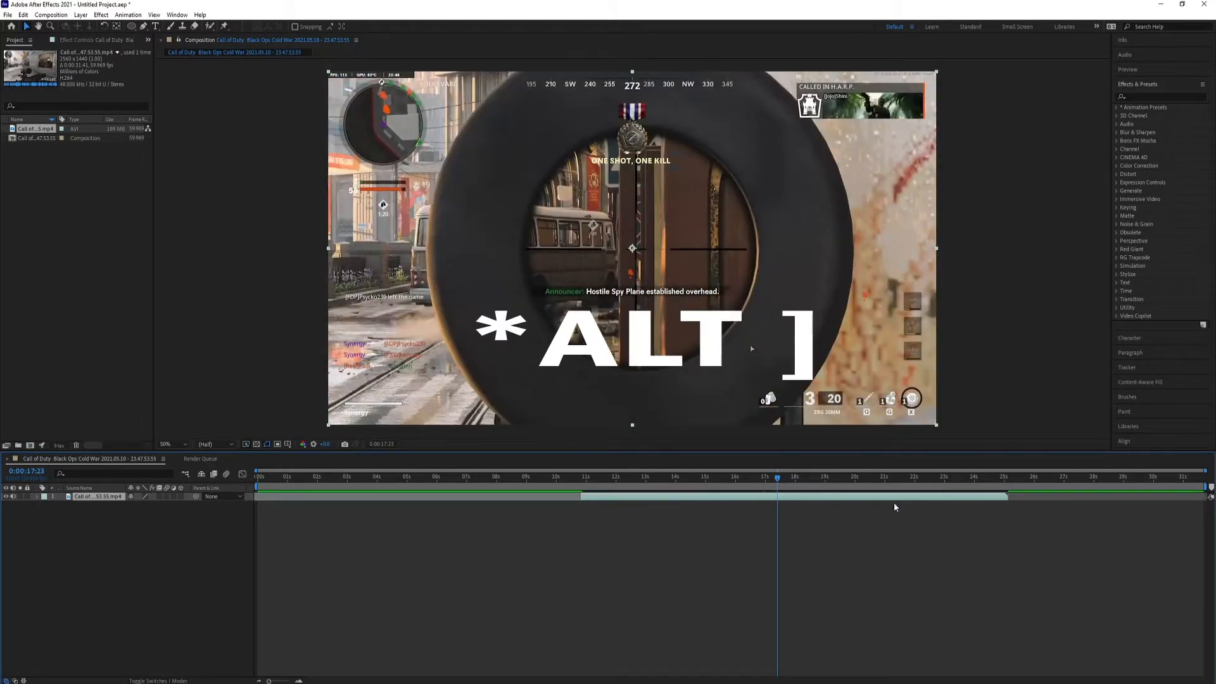
drag(805, 501, 481, 511)
Find the scoped kill around 0:00:09:04 in the footage and duplicate the clip layer.
drag(326, 478, 548, 476)
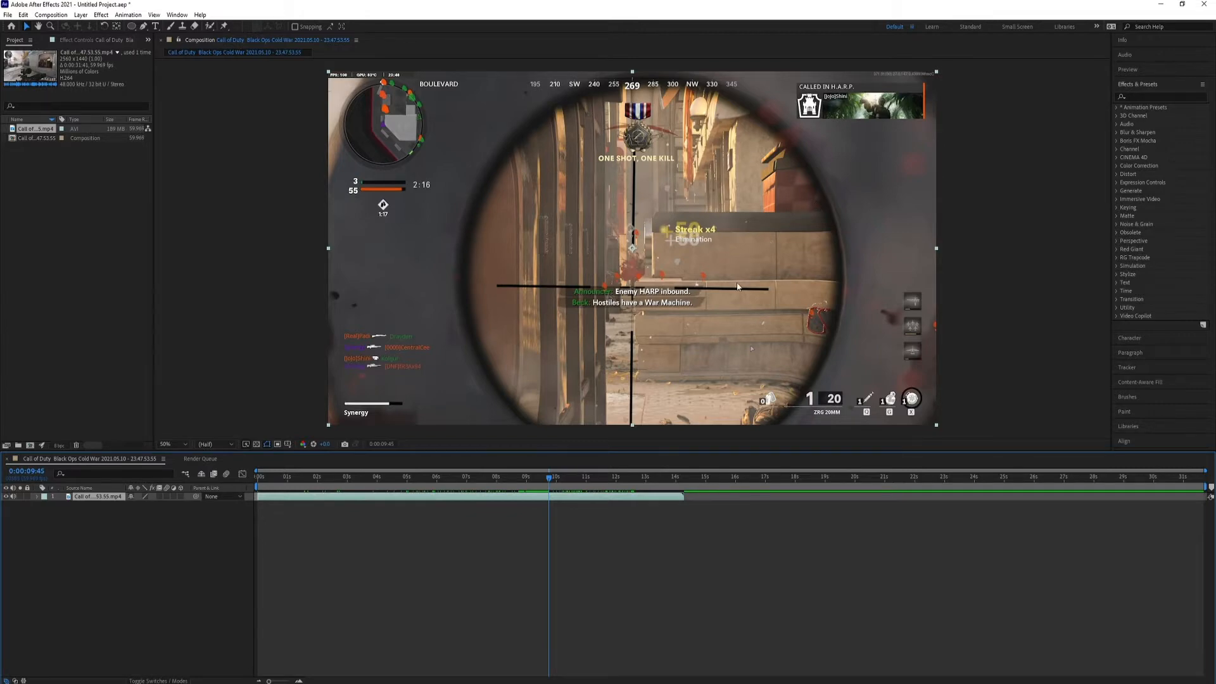
mouse_move(551, 487)
mouse_down()
mouse_move(540, 486)
mouse_move(555, 486)
mouse_up()
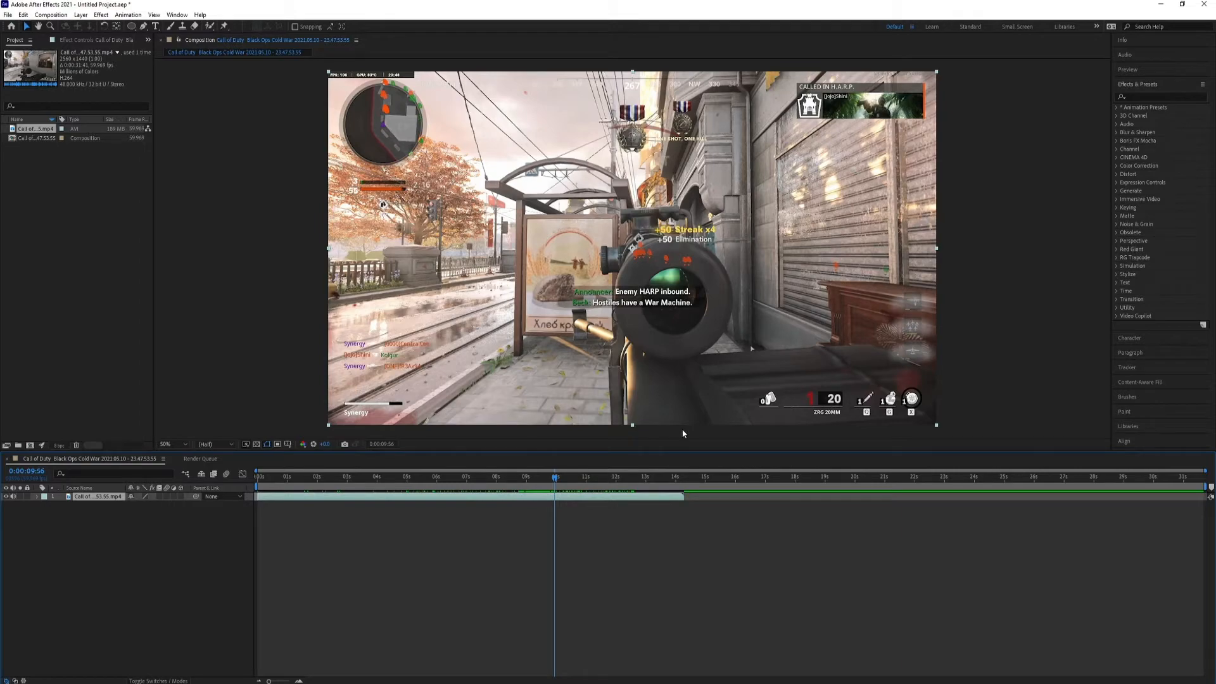
drag(551, 487, 528, 506)
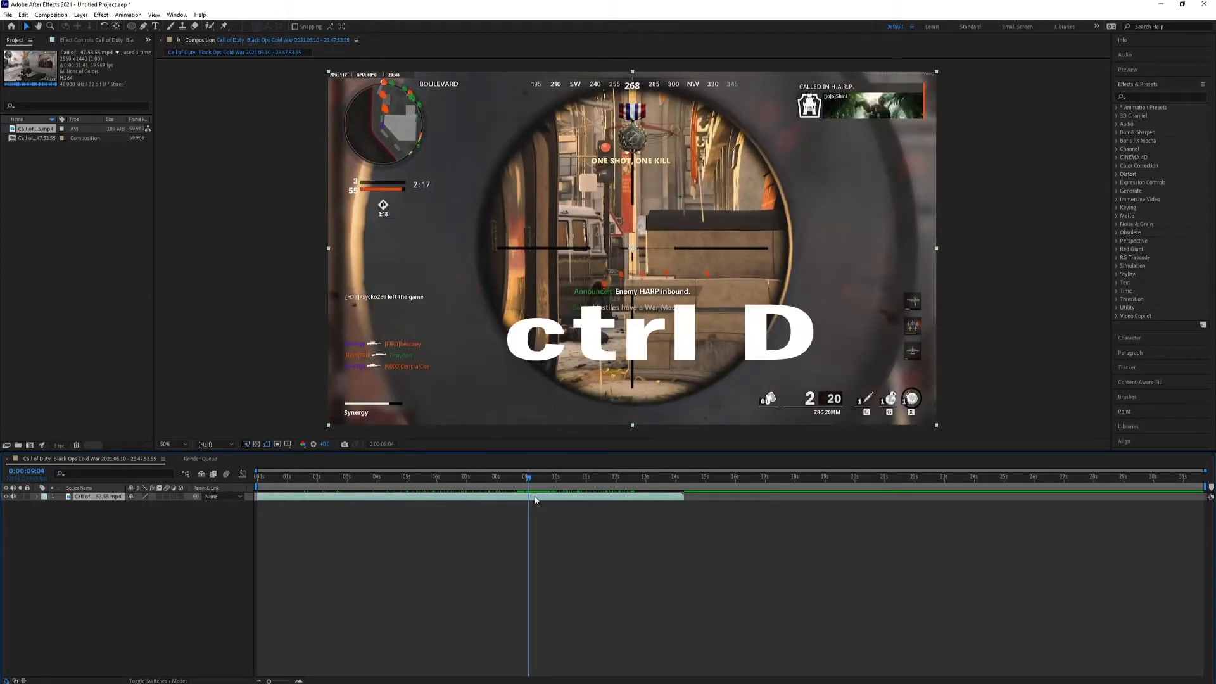
key(ctrl+d)
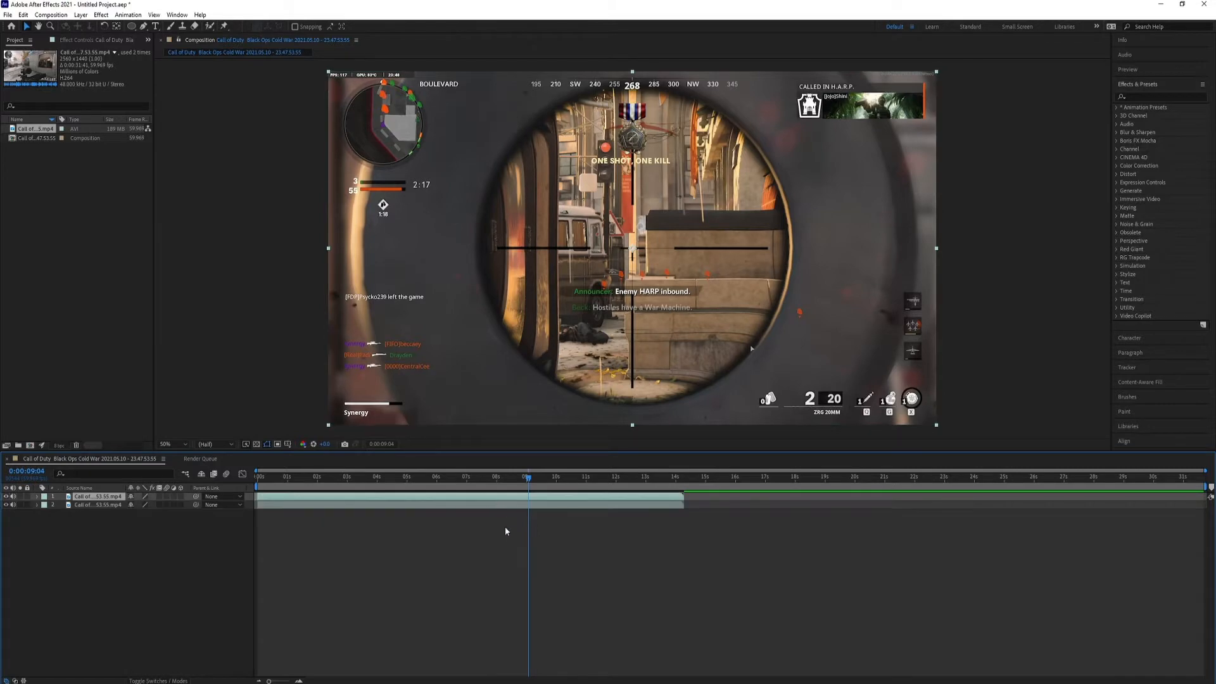
Trim the start of the upper duplicate layer to 0:00:08:40, the first frame fully looking through the scope.
drag(528, 478, 517, 487)
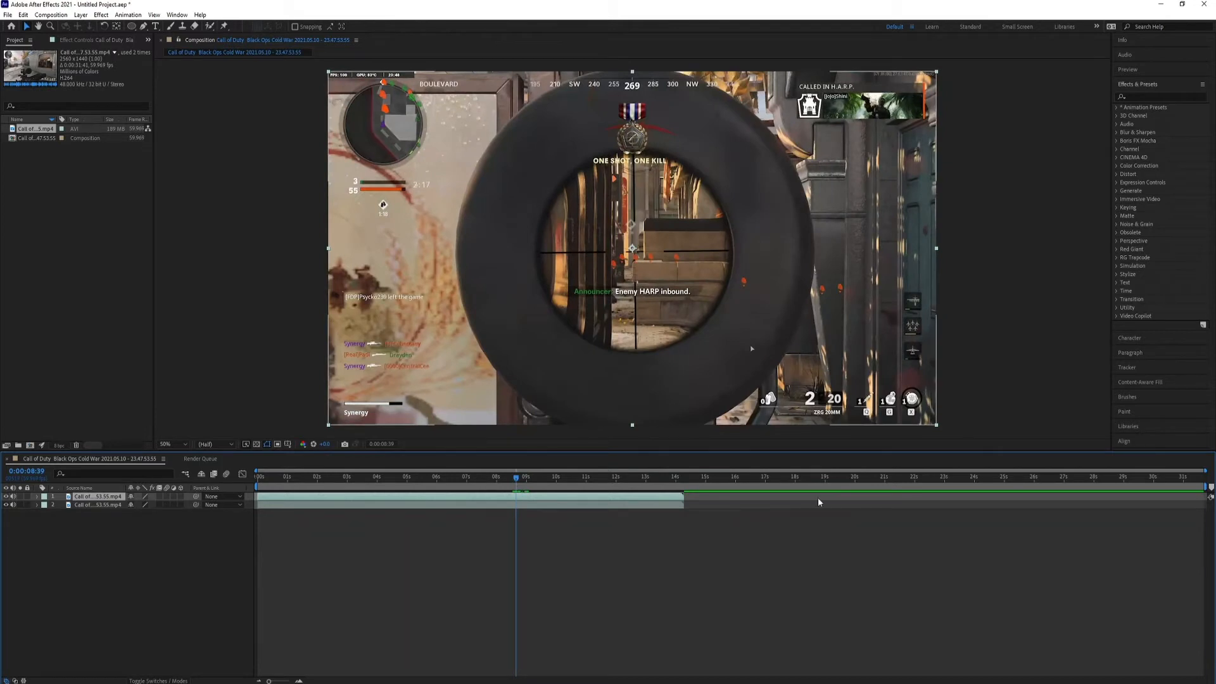
key(Page_Up)
key(Page_Down)
key(Page_Down)
key(Page_Up)
key(Page_Down)
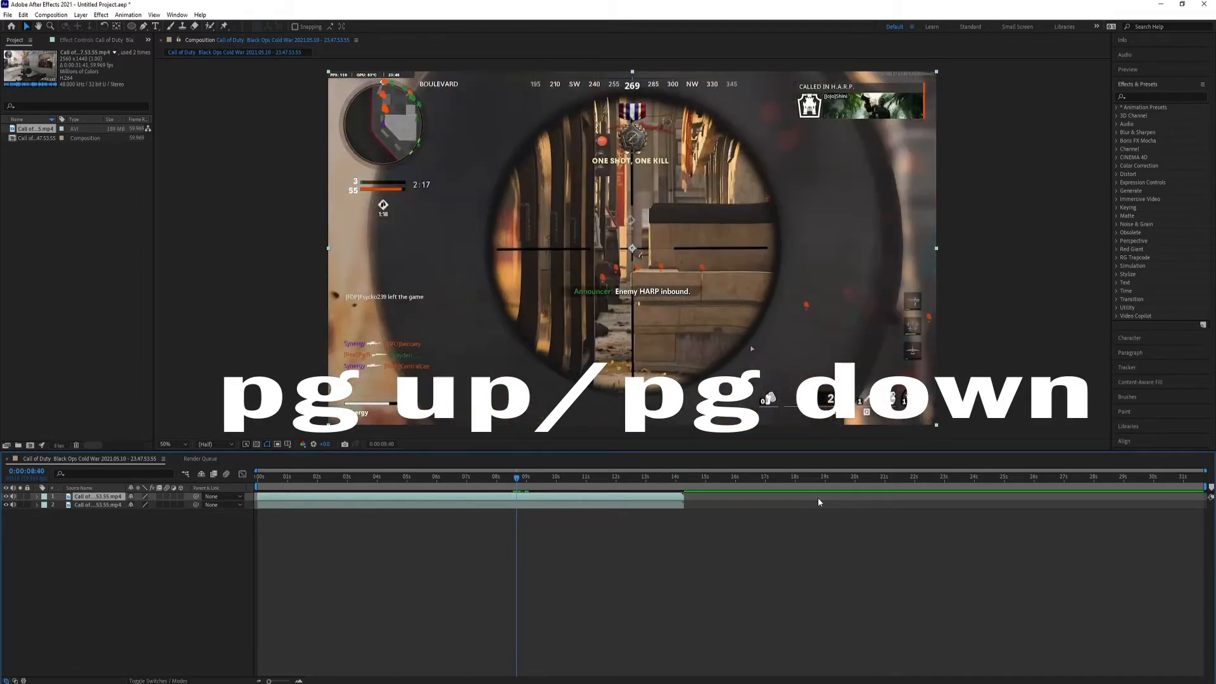
key(Page_Down)
key(Page_Up)
key(Page_Up)
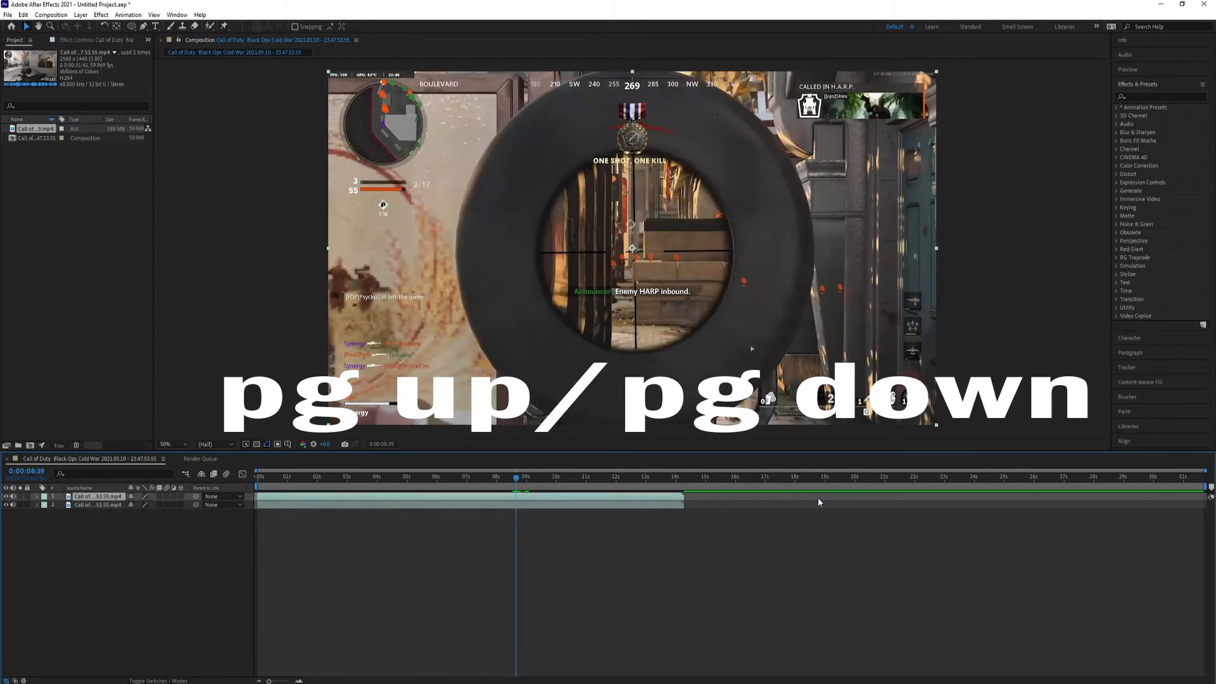
key(Page_Down)
key(Page_Up)
key(Page_Down)
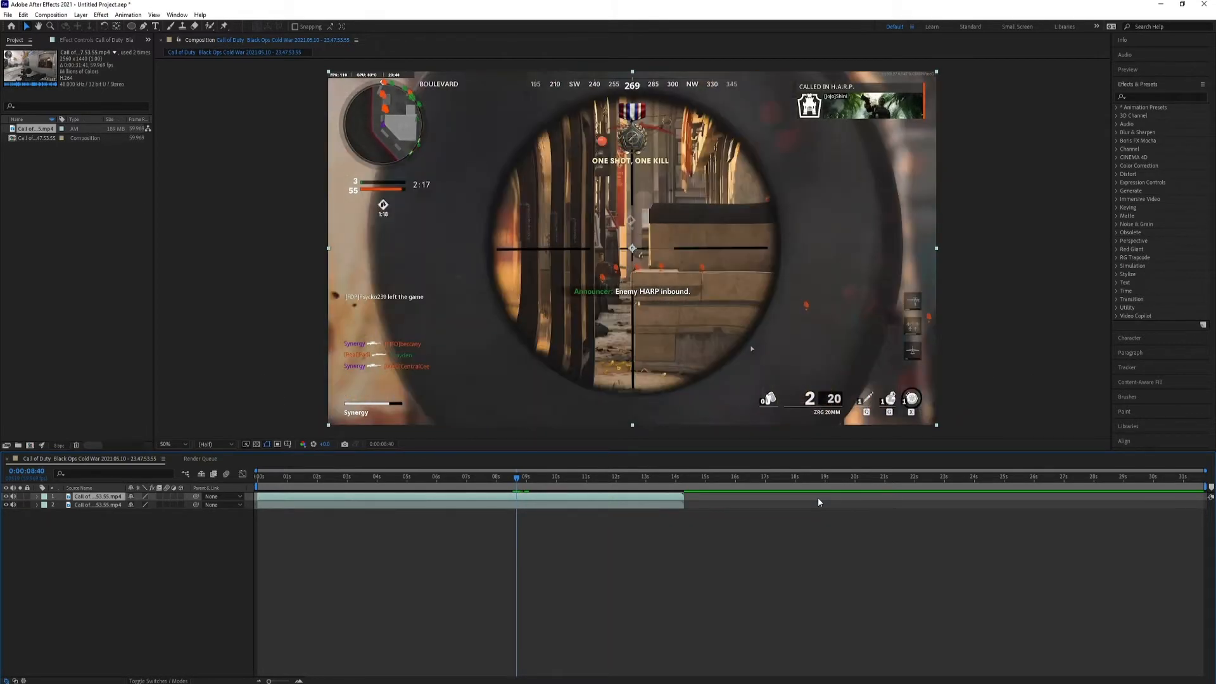
key(Page_Up)
key(Page_Down)
key(Page_Down)
key(Page_Down)
key(Page_Down)
key(Page_Down)
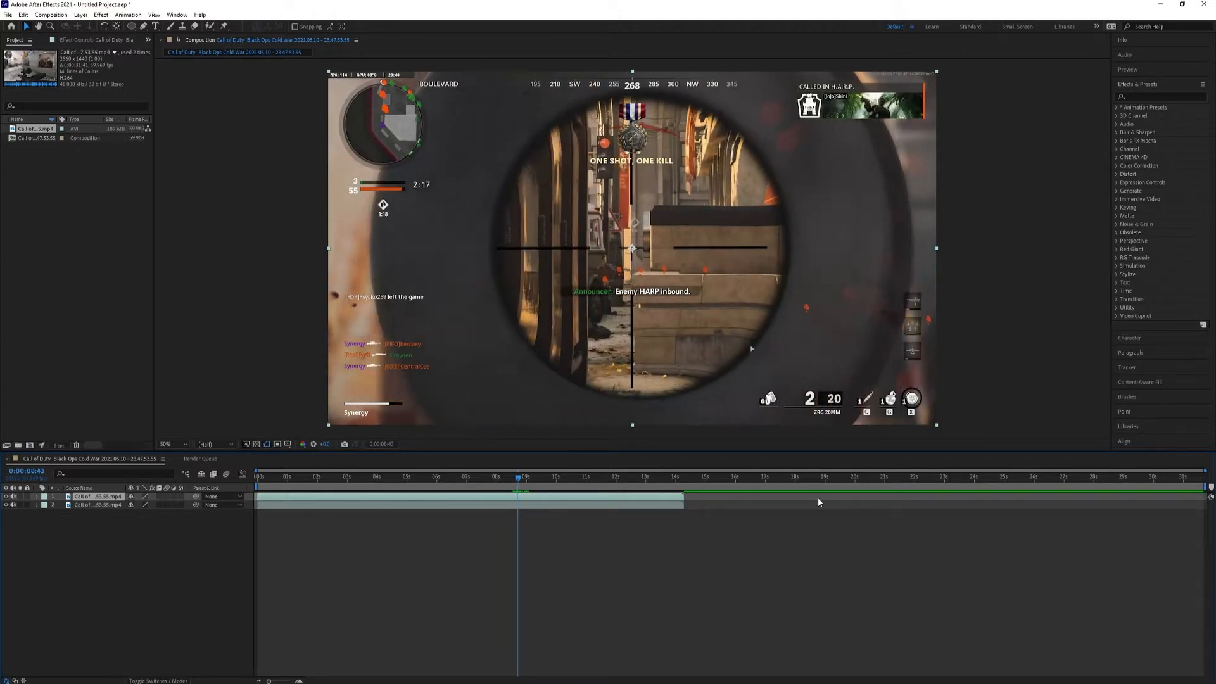
key(Page_Up)
key(Page_Up)
key(Page_Up)
key(Page_Up)
key(Page_Up)
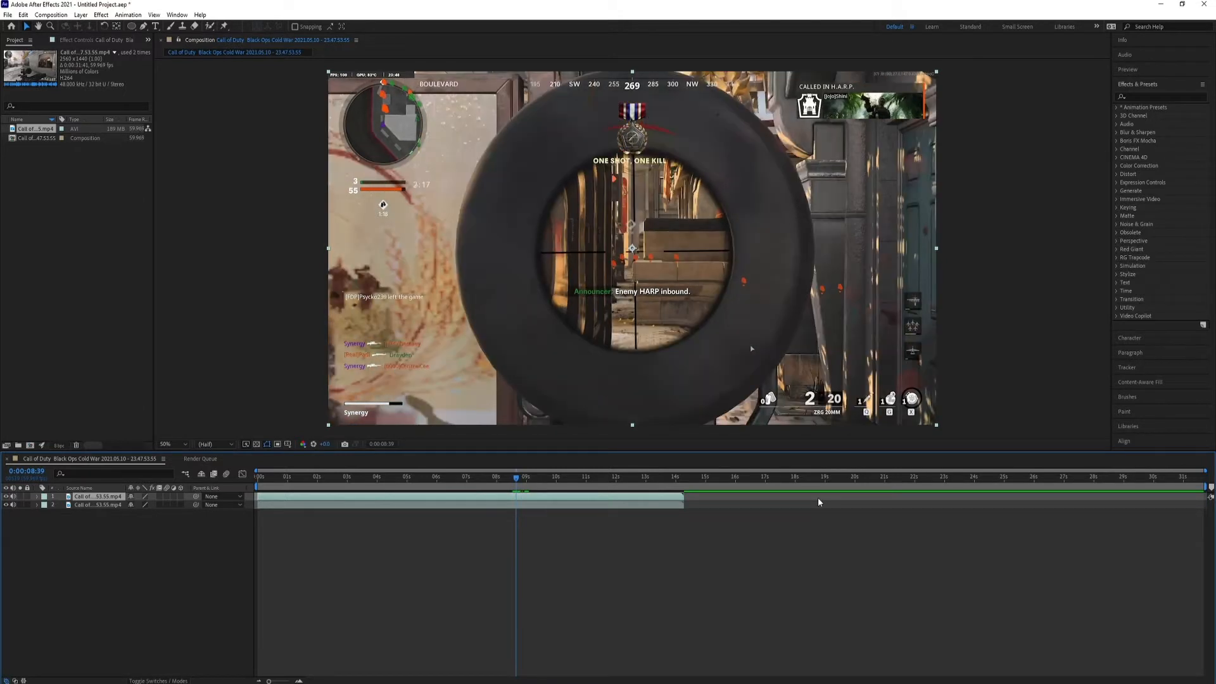
key(Page_Down)
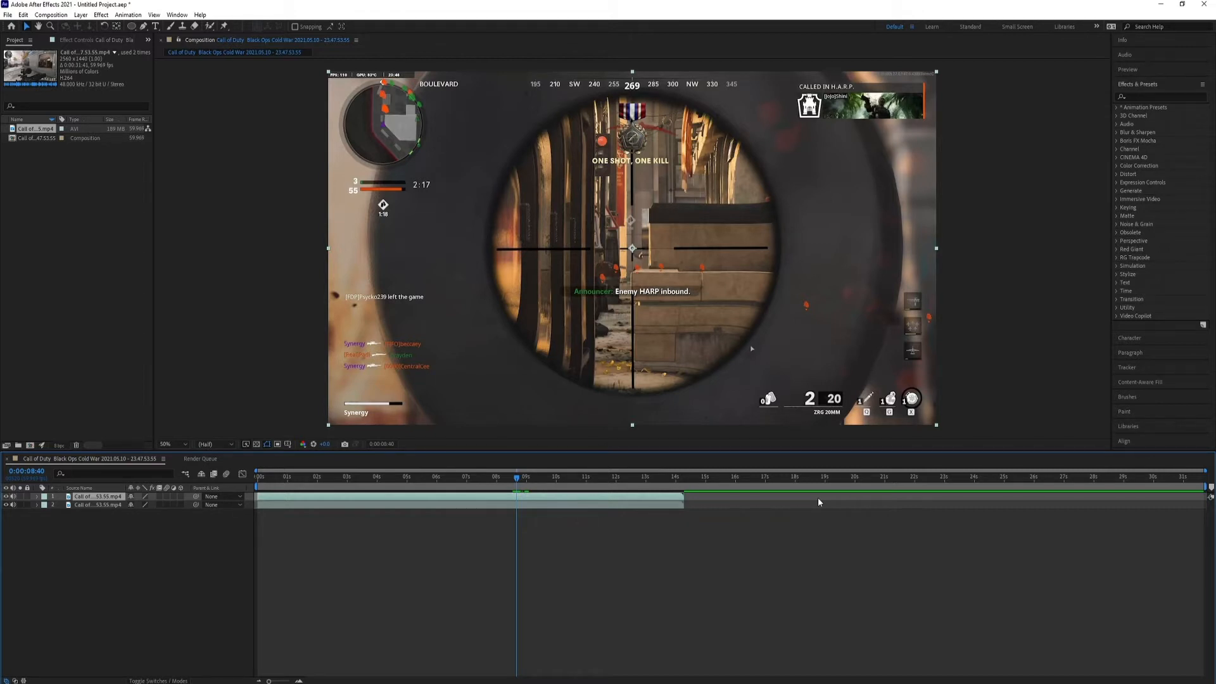
key(Page_Down)
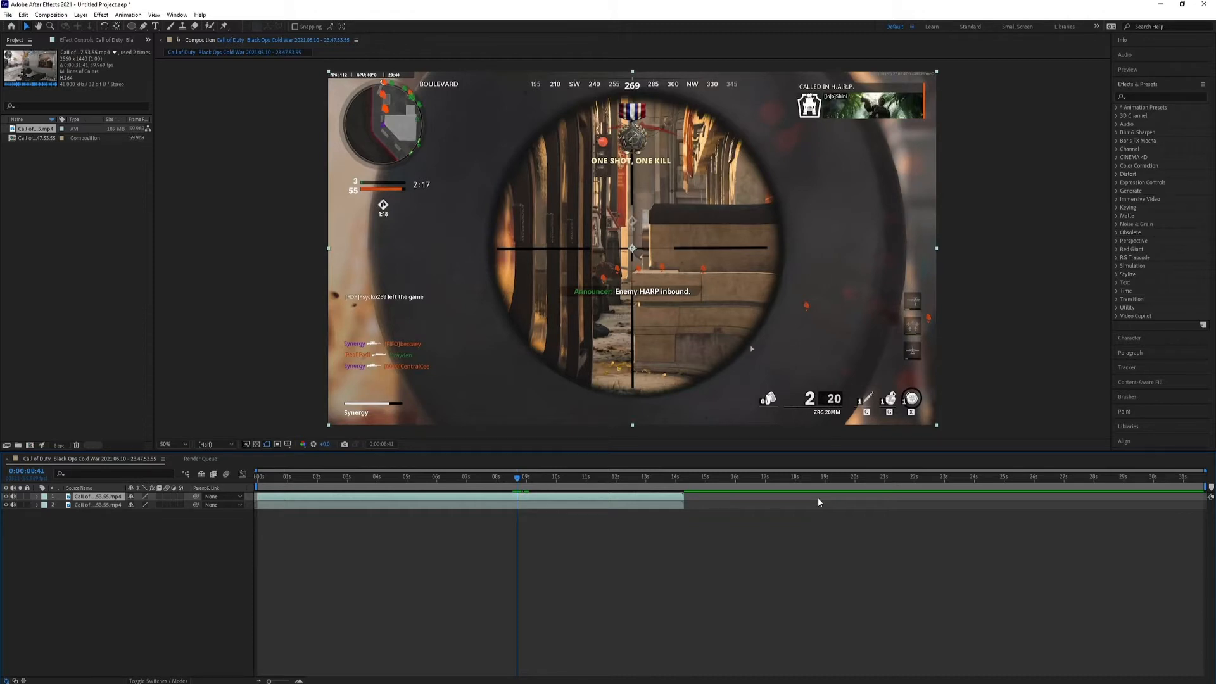
key(Page_Up)
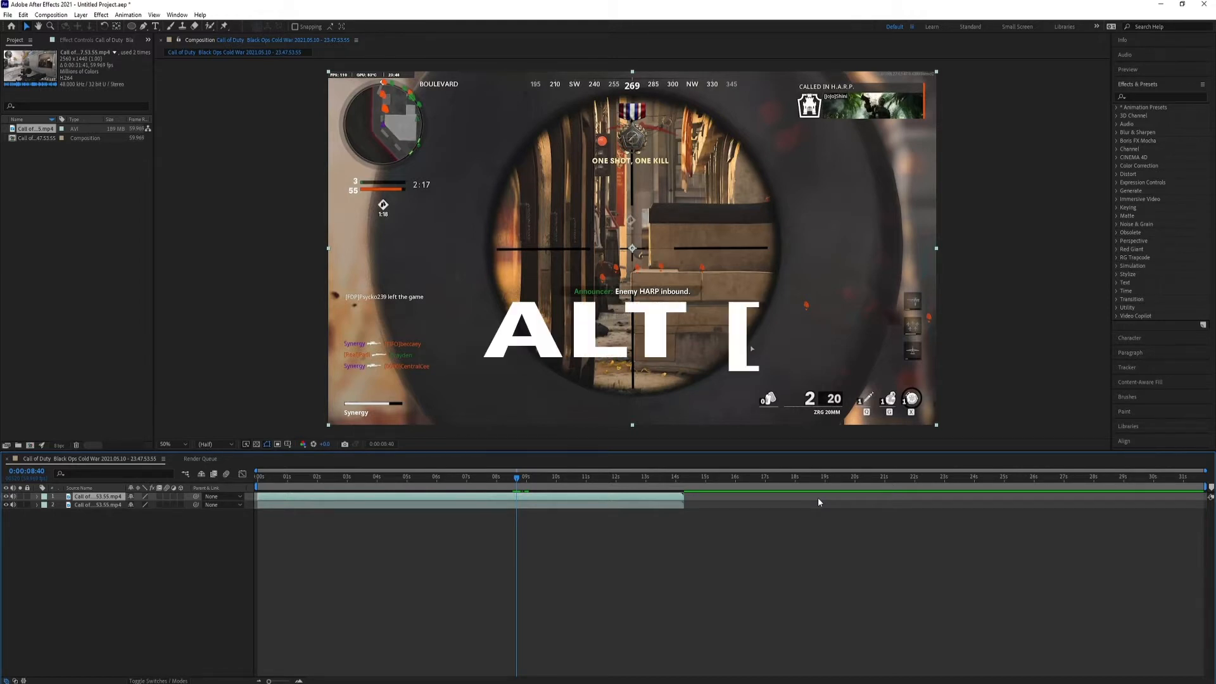
key(alt+bracketleft)
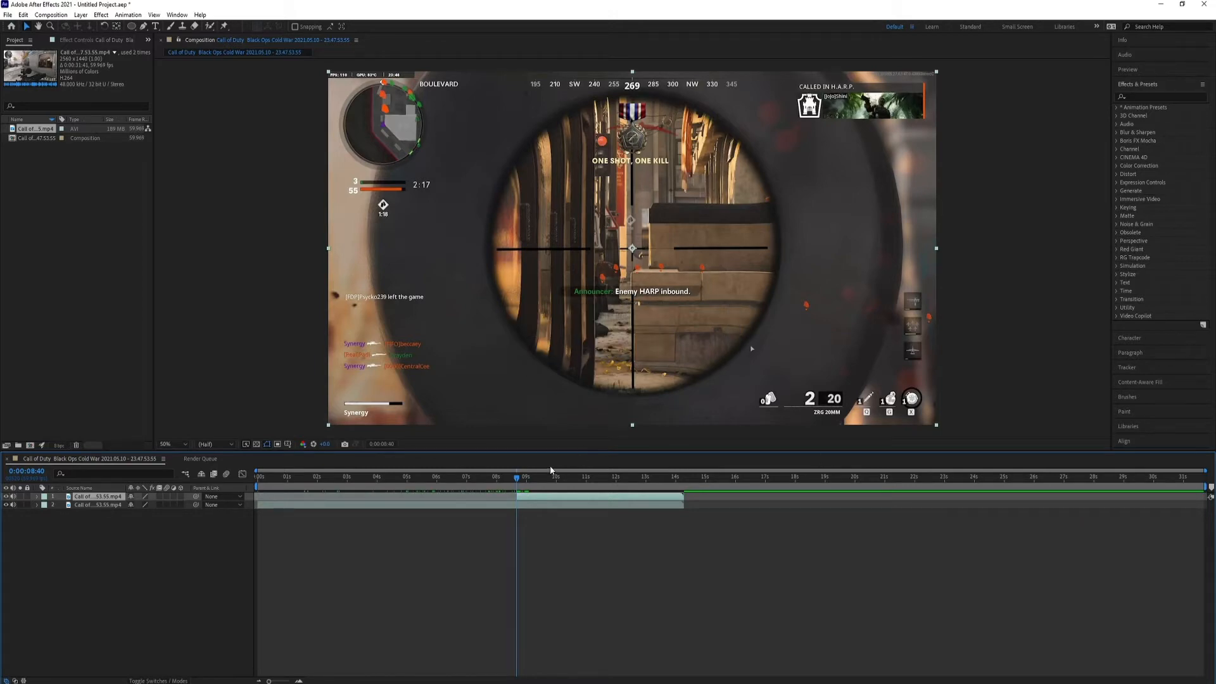
Trim the end of the upper duplicate layer to 0:00:09:47, the last frame fully looking through the scope.
drag(526, 478, 552, 482)
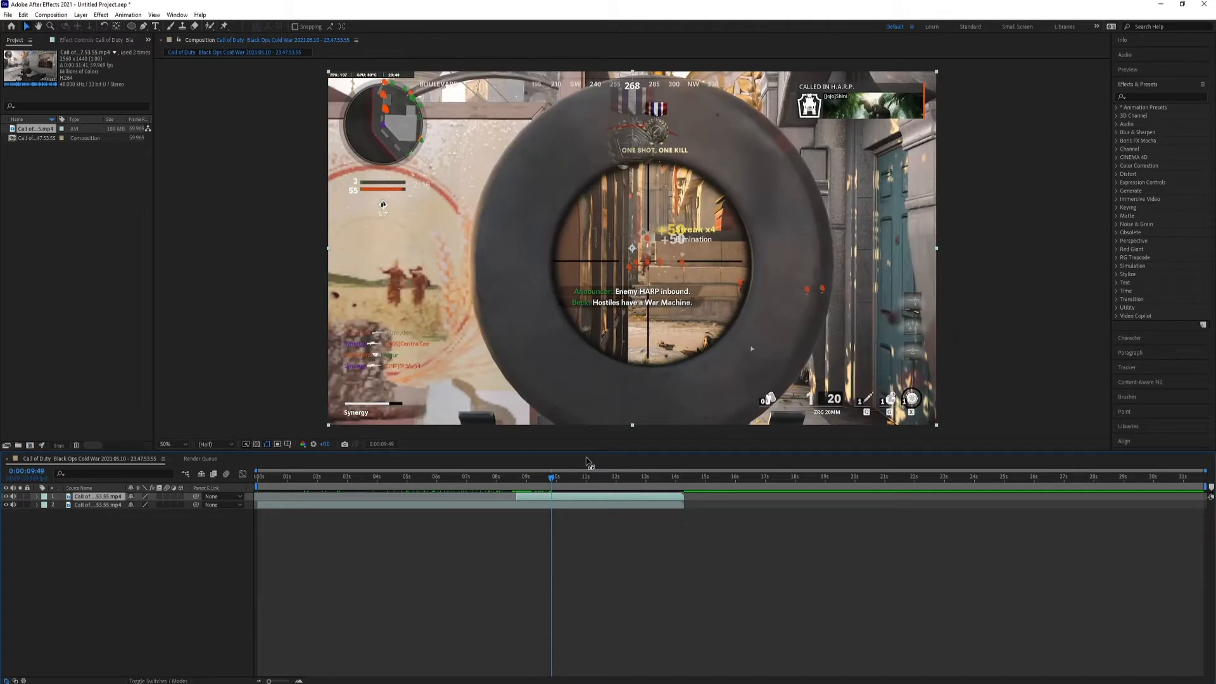
key(Page_Up)
key(Page_Up)
key(Page_Up)
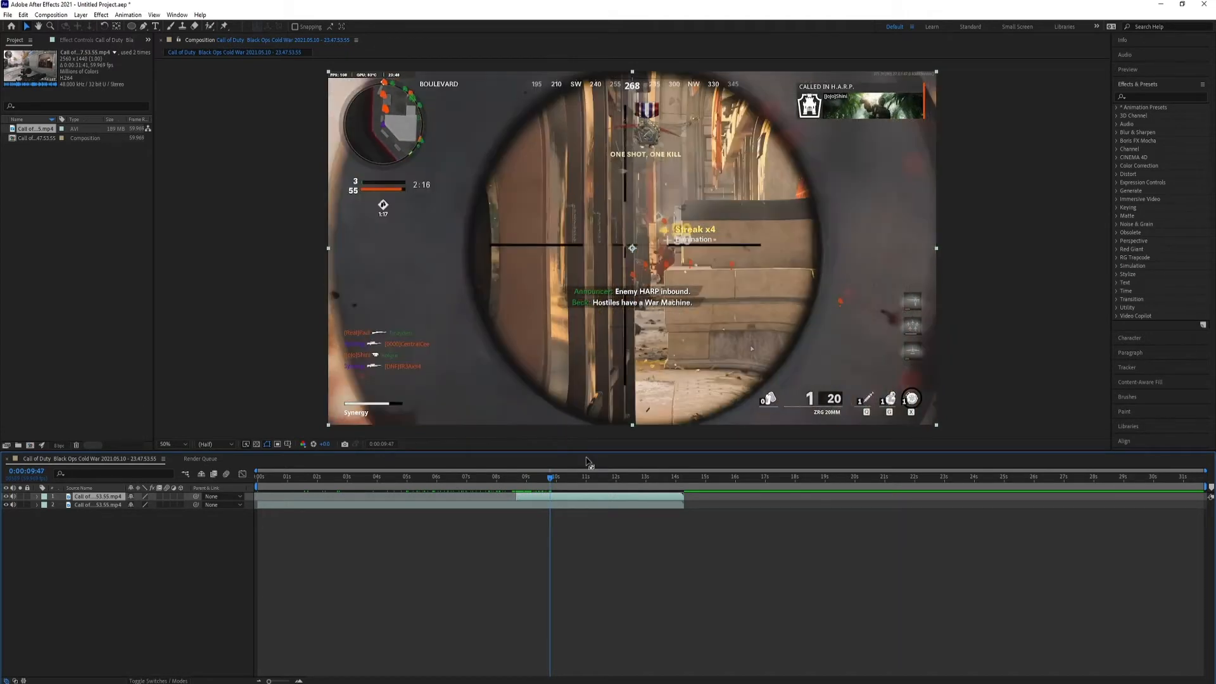
key(Page_Down)
key(Page_Down)
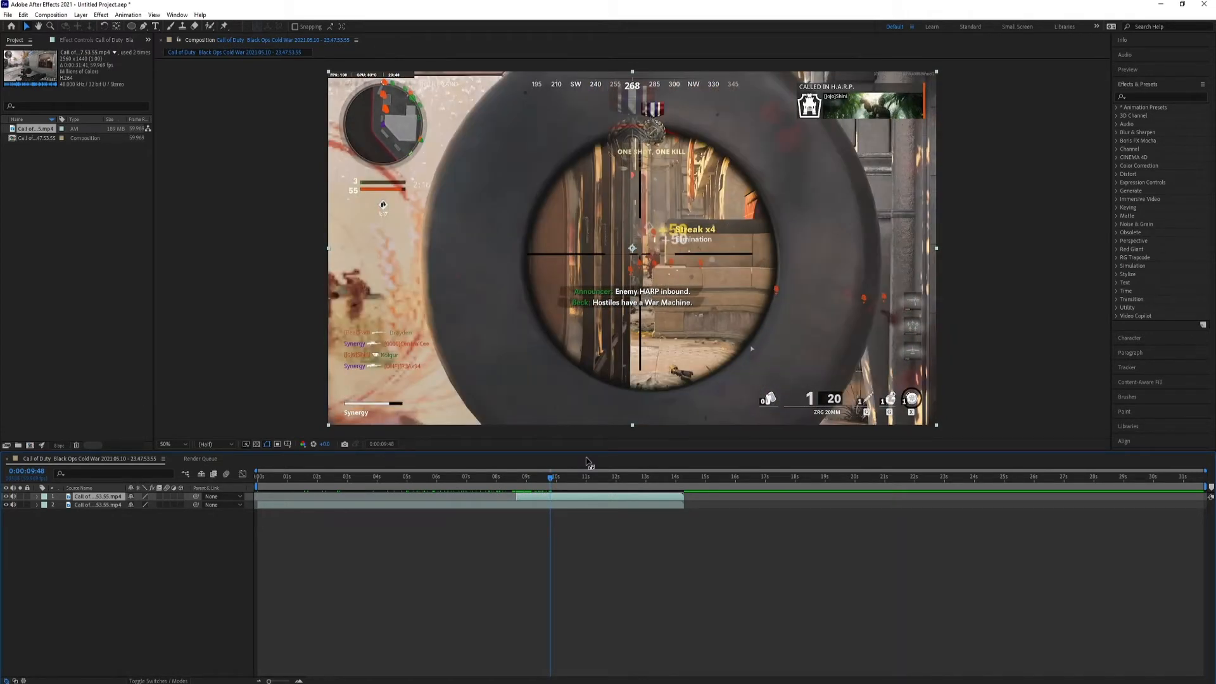
key(Page_Up)
key(Page_Down)
key(Page_Up)
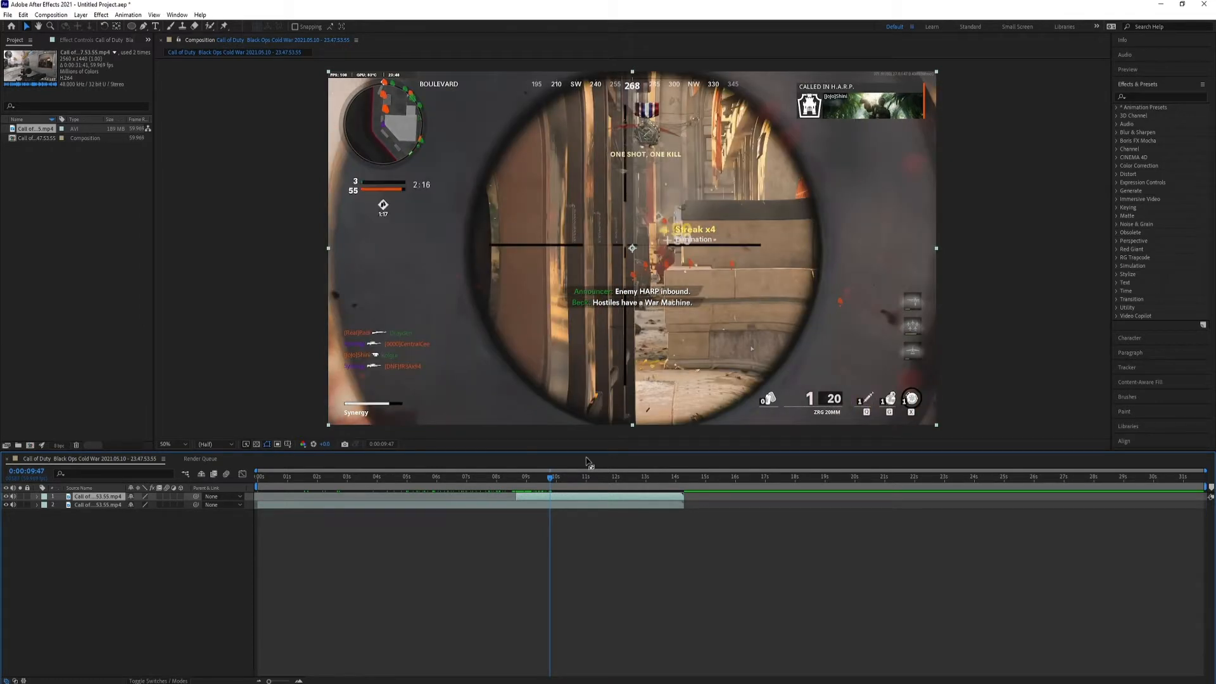
key(alt+bracketright)
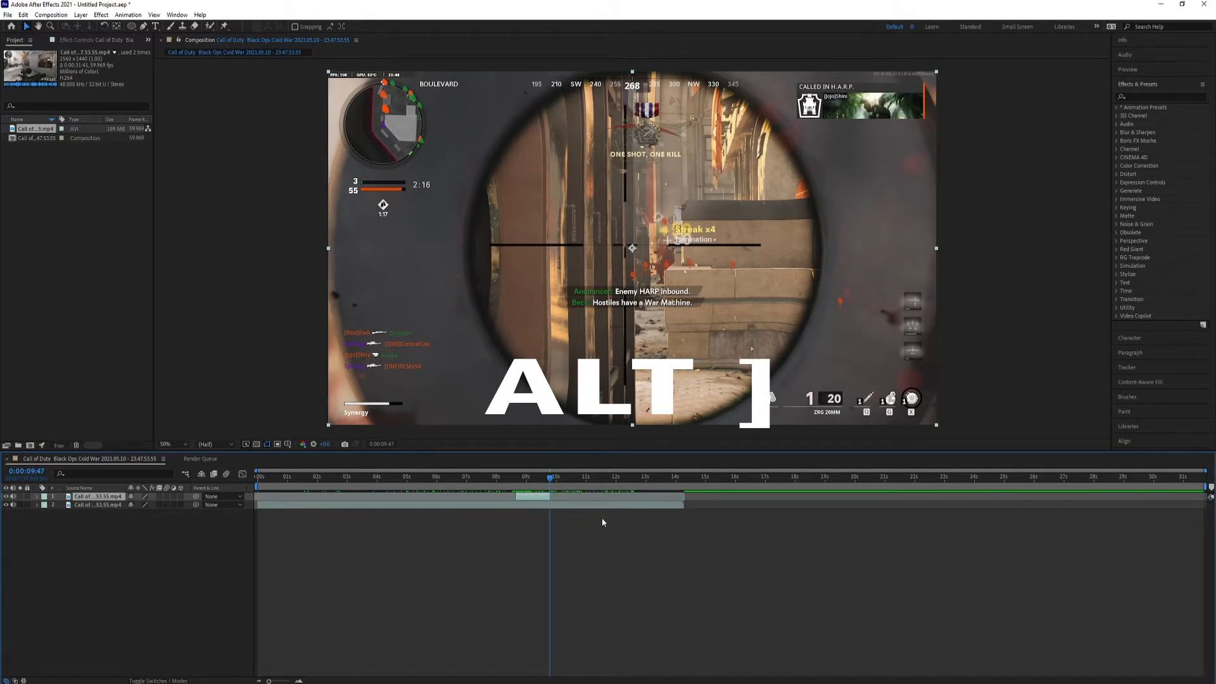
Cut the scoped section out of the lower layer by splitting it at 0:00:09:47 and 0:00:08:40 and deleting the middle piece.
click(551, 507)
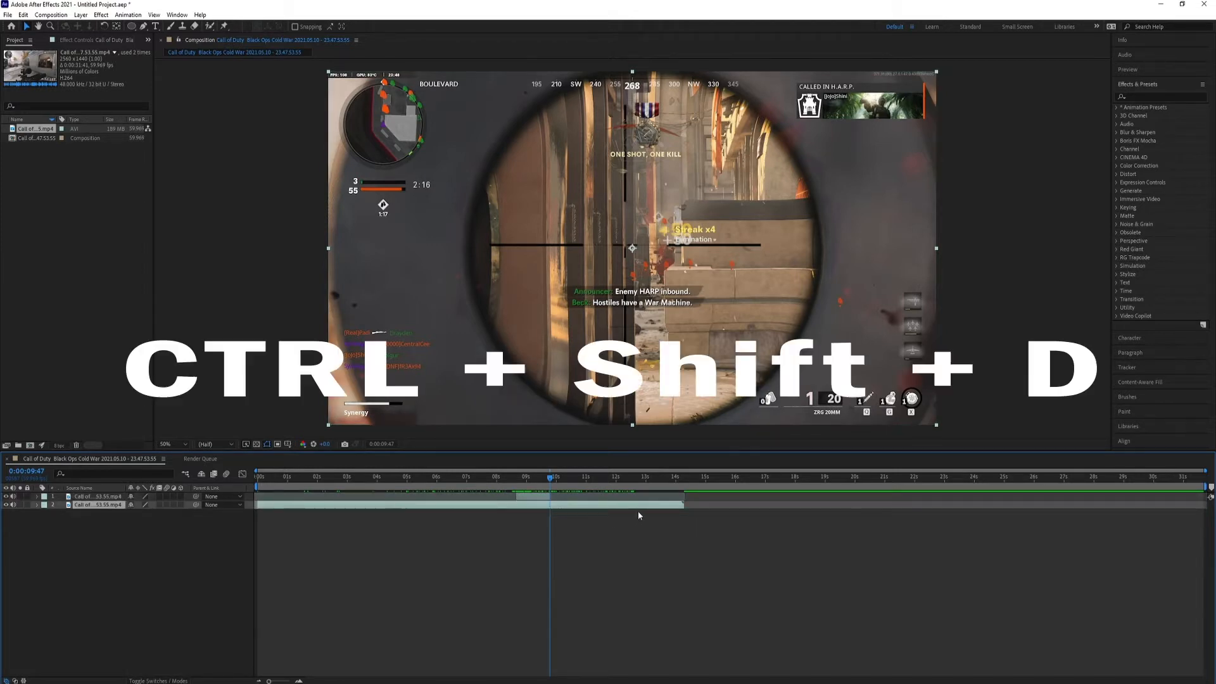
key(ctrl+shift+d)
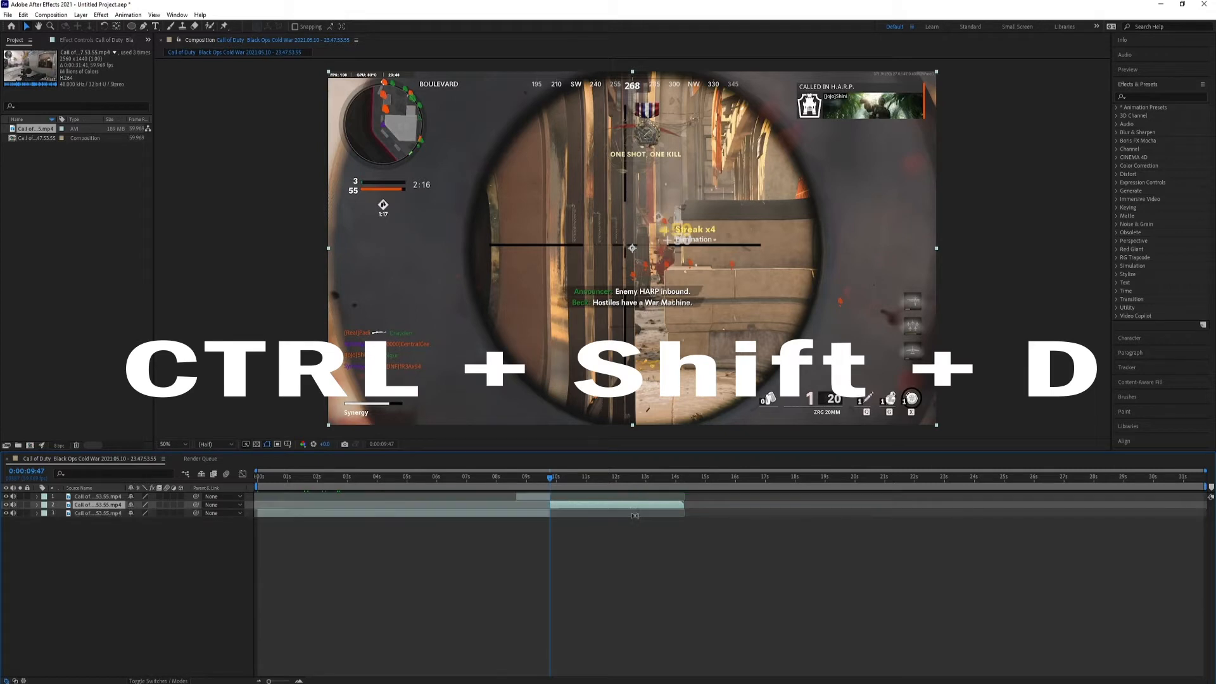
click(517, 485)
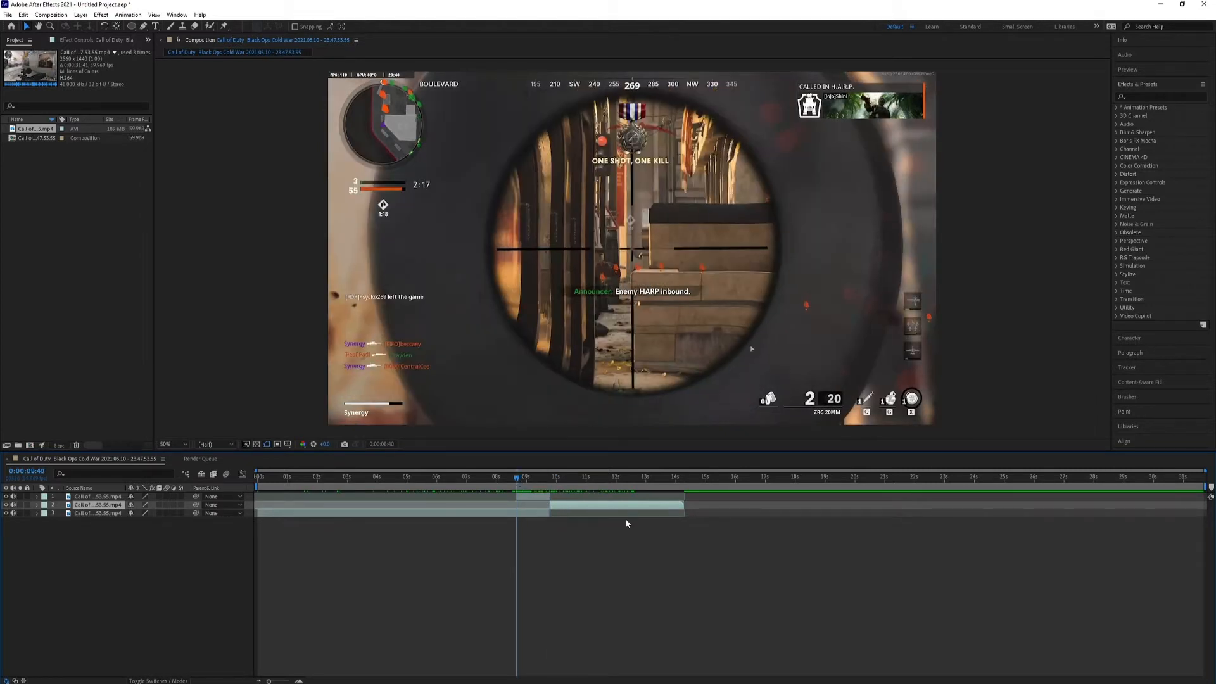
click(517, 515)
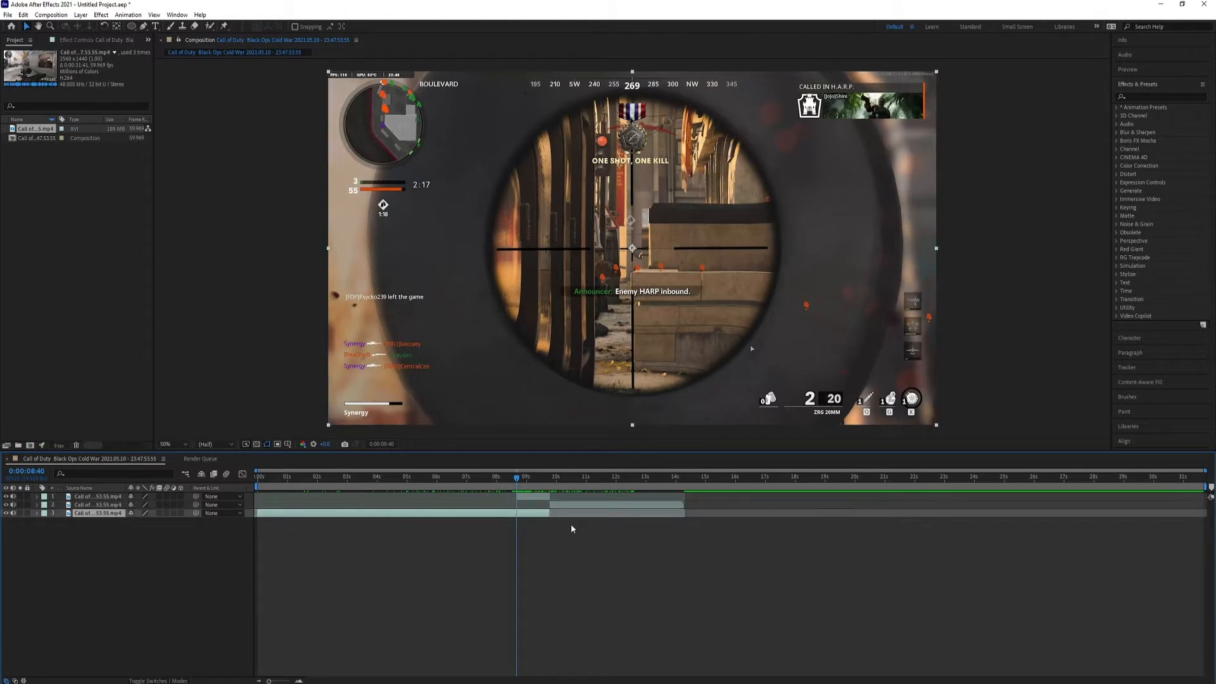
click(299, 681)
click(299, 681)
click(298, 681)
click(299, 681)
click(299, 681)
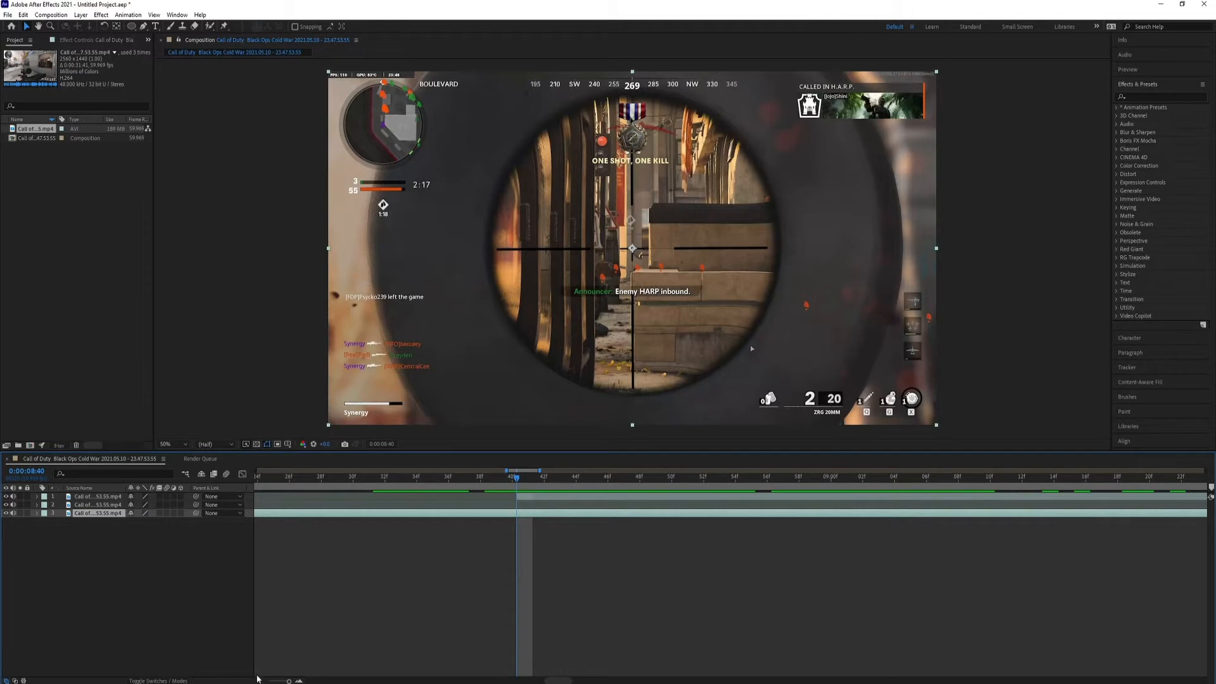
click(257, 681)
click(257, 681)
click(258, 681)
click(257, 681)
click(257, 681)
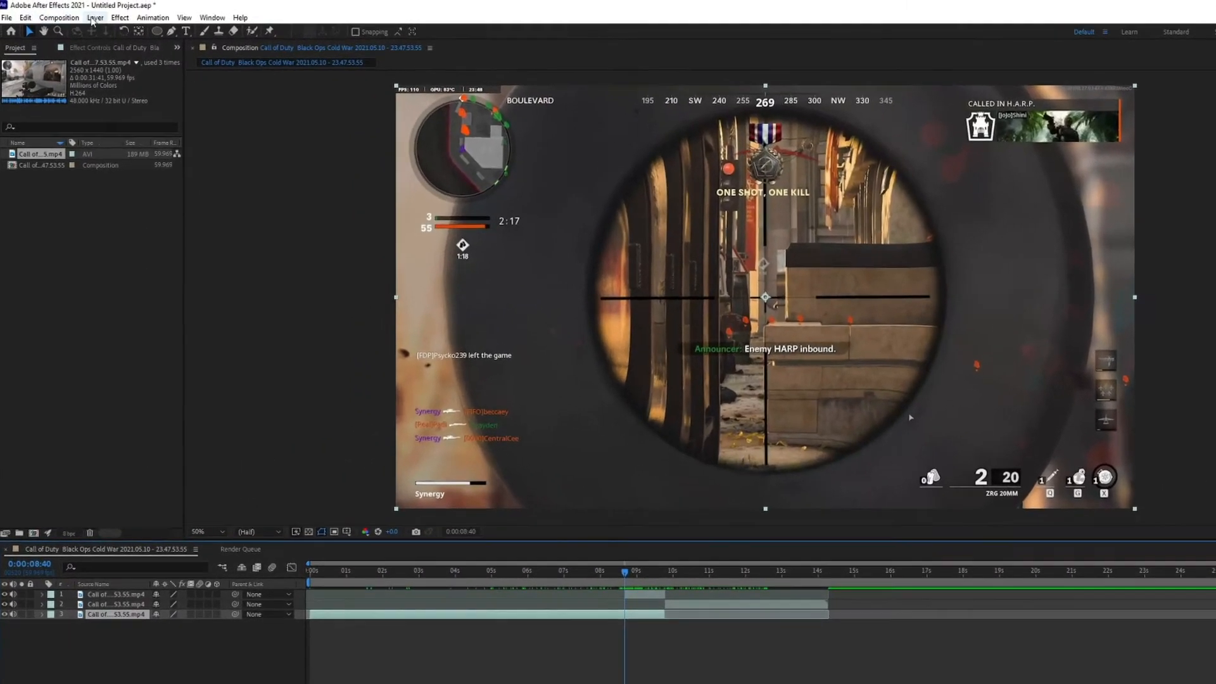
click(79, 16)
mouse_move(32, 25)
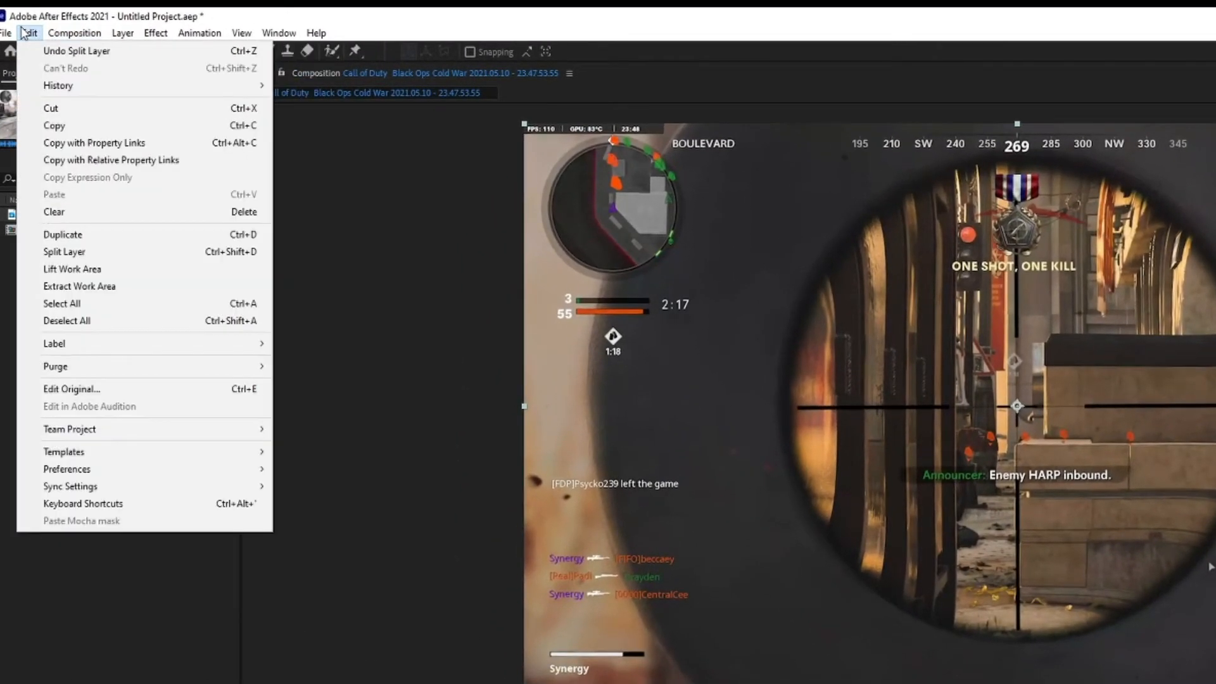
click(77, 256)
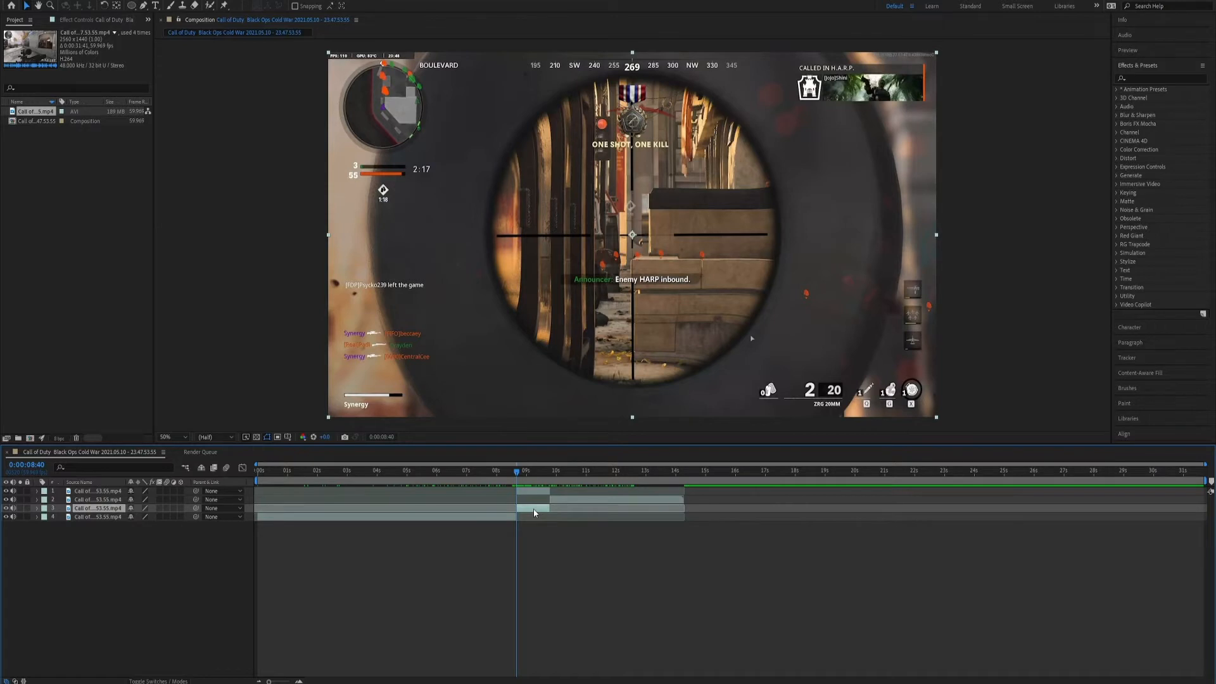
key(Delete)
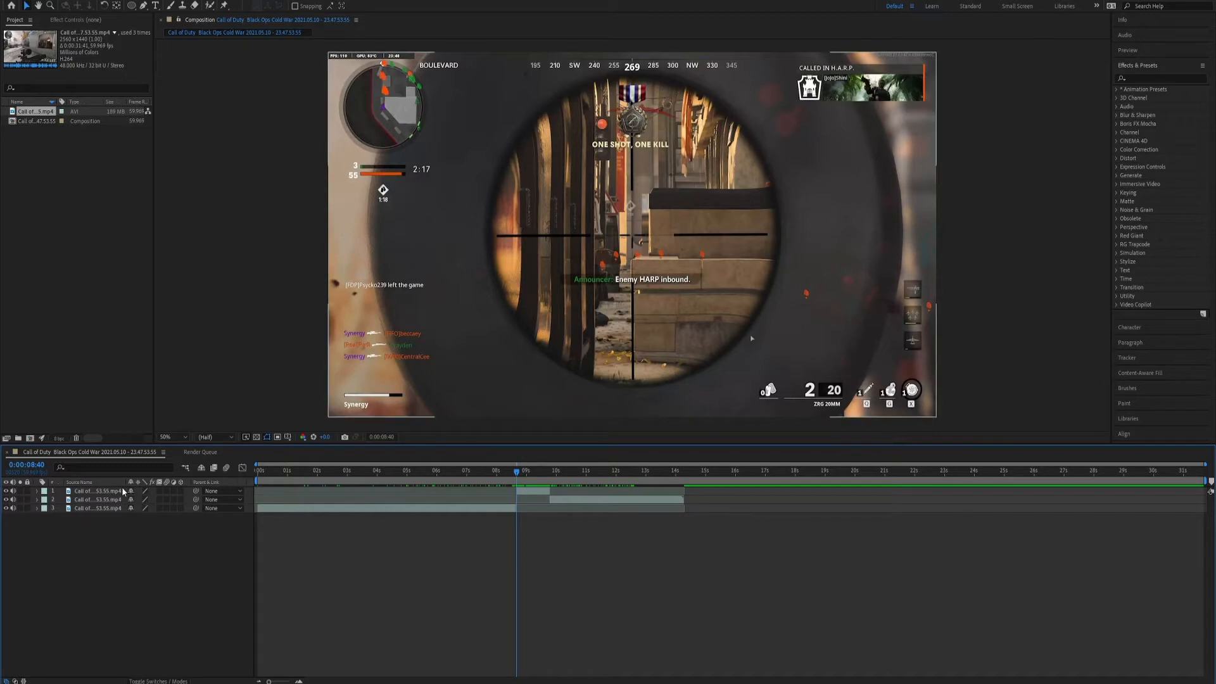
Show the timeline's layer switches and turn the upper scoped-section layer into a 3D layer.
click(539, 493)
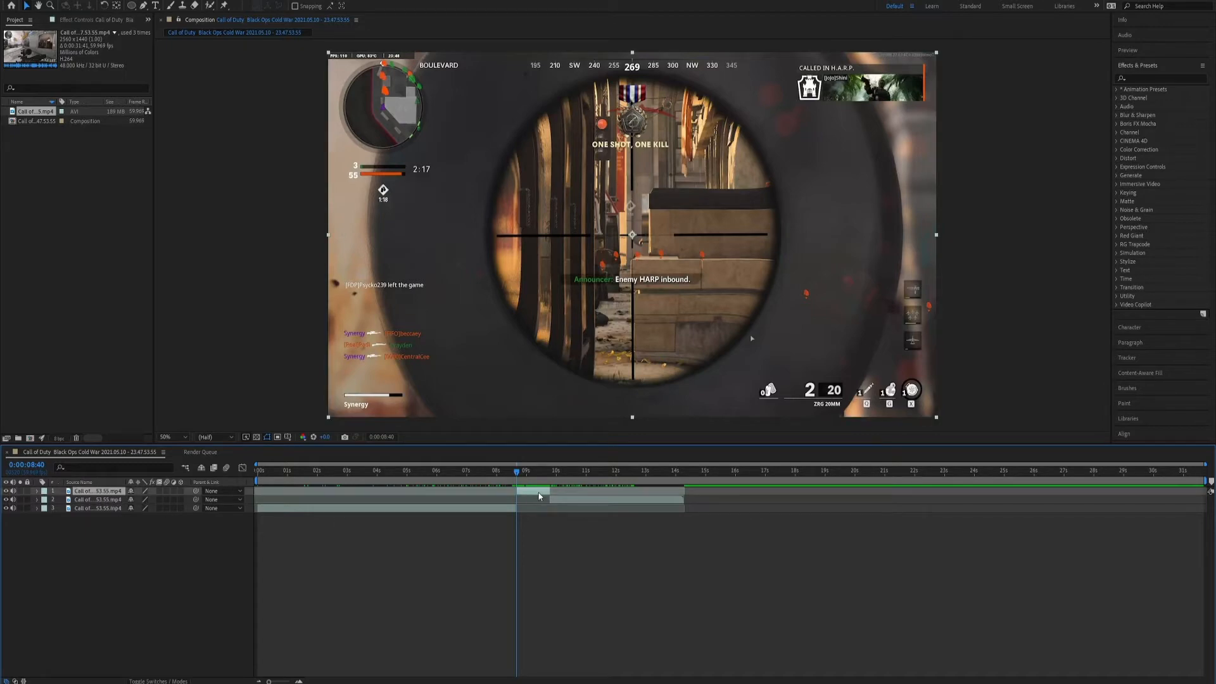
mouse_move(519, 479)
mouse_down()
mouse_move(549, 478)
mouse_move(529, 480)
mouse_up()
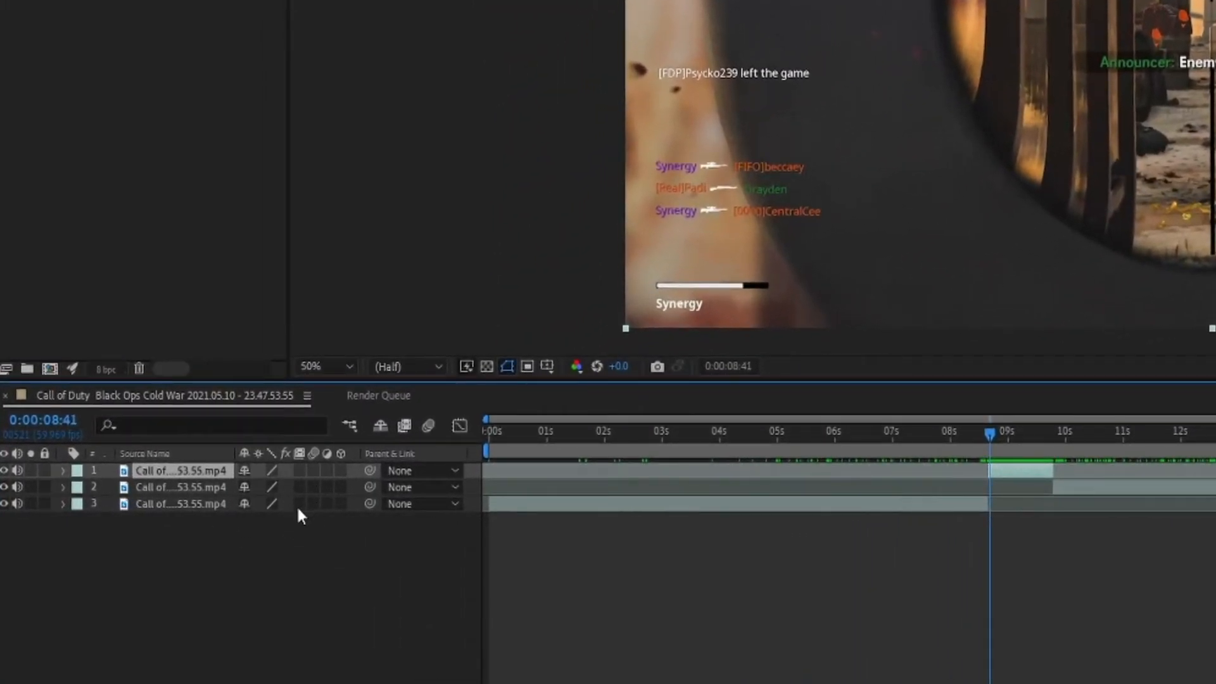
key(F4)
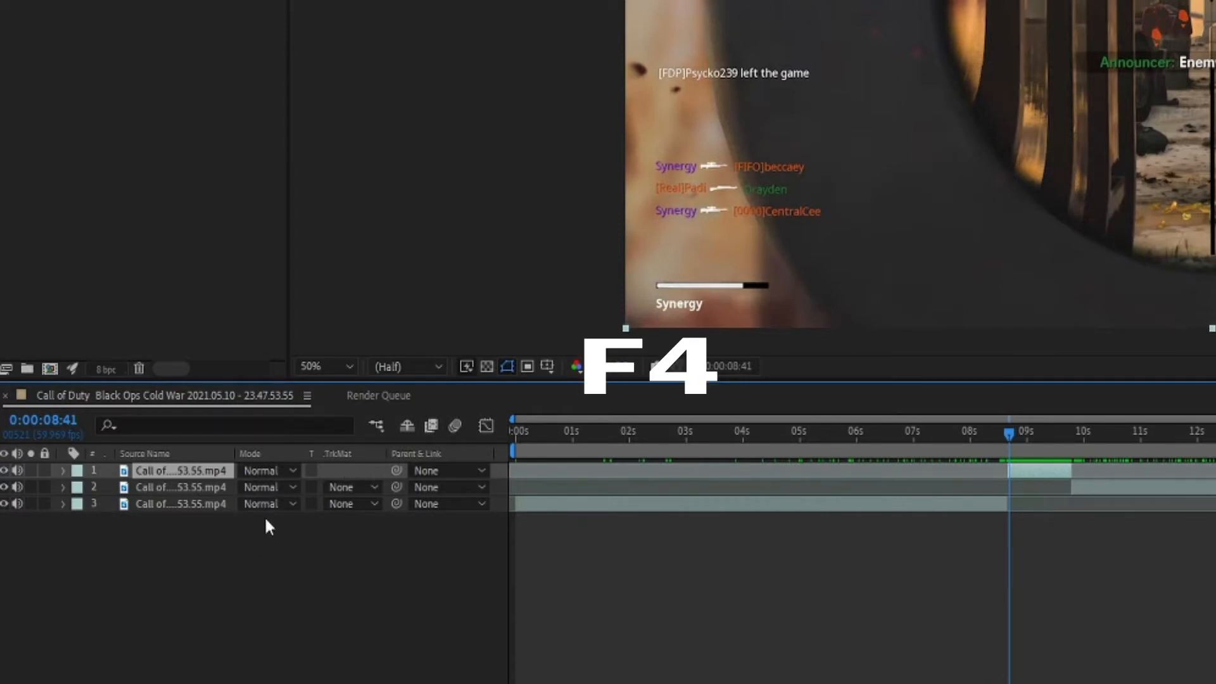
key(F4)
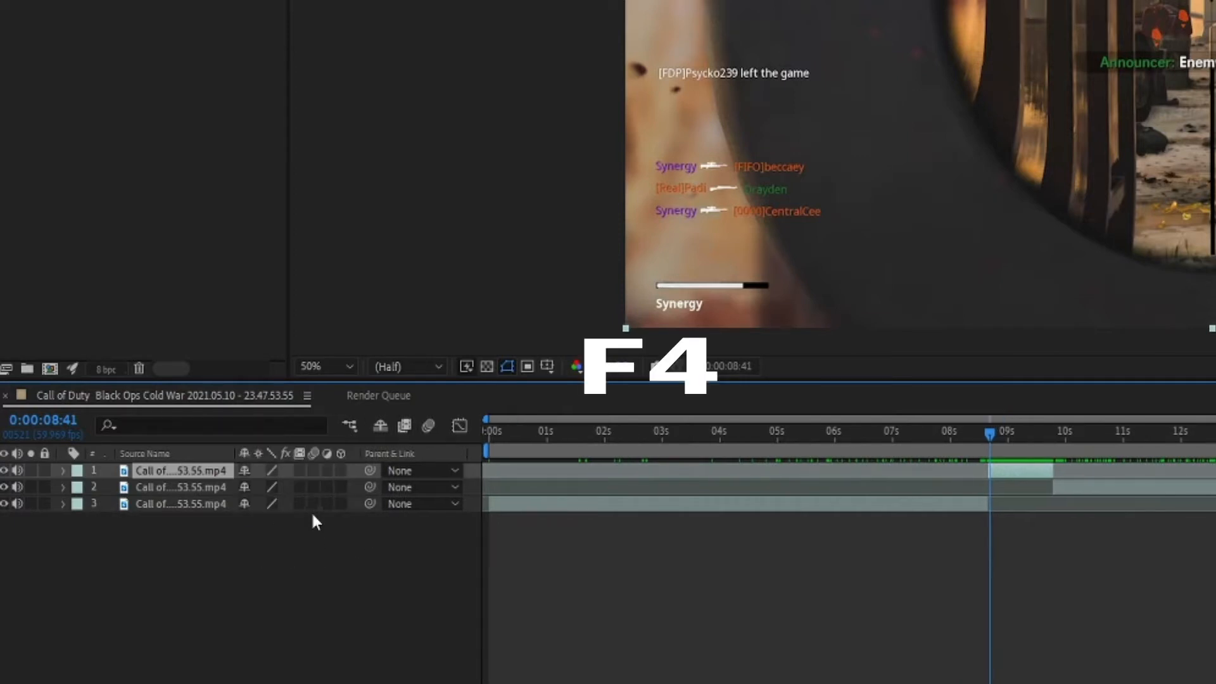
key(F4)
key(F4)
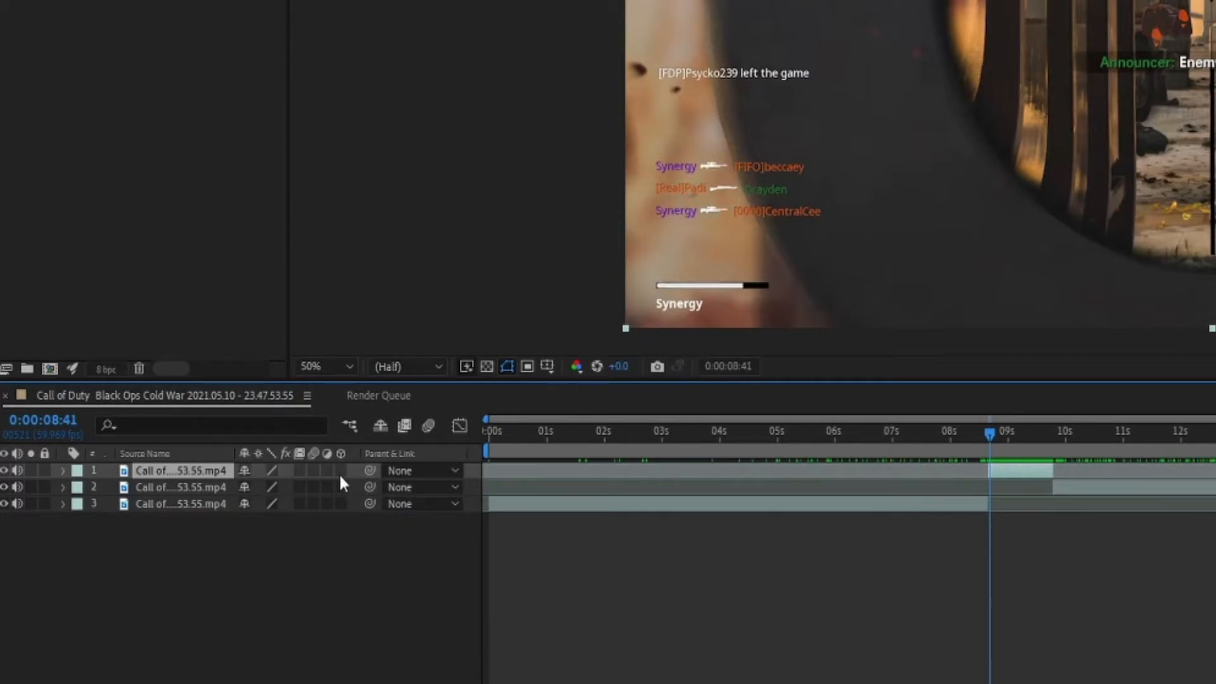
click(340, 472)
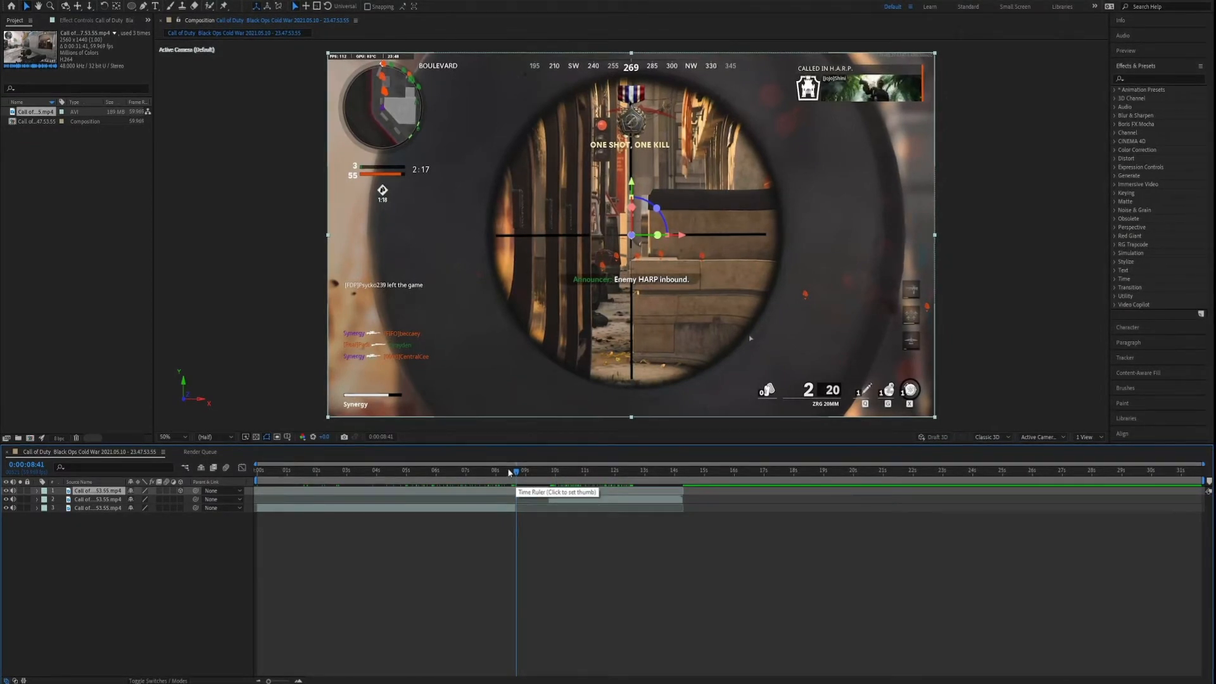
Go to 0:00:08:40, the scoped layer's first frame, with the timeline zoomed in, and activate the Ellipse tool.
drag(521, 475, 515, 480)
click(298, 680)
click(298, 680)
click(298, 680)
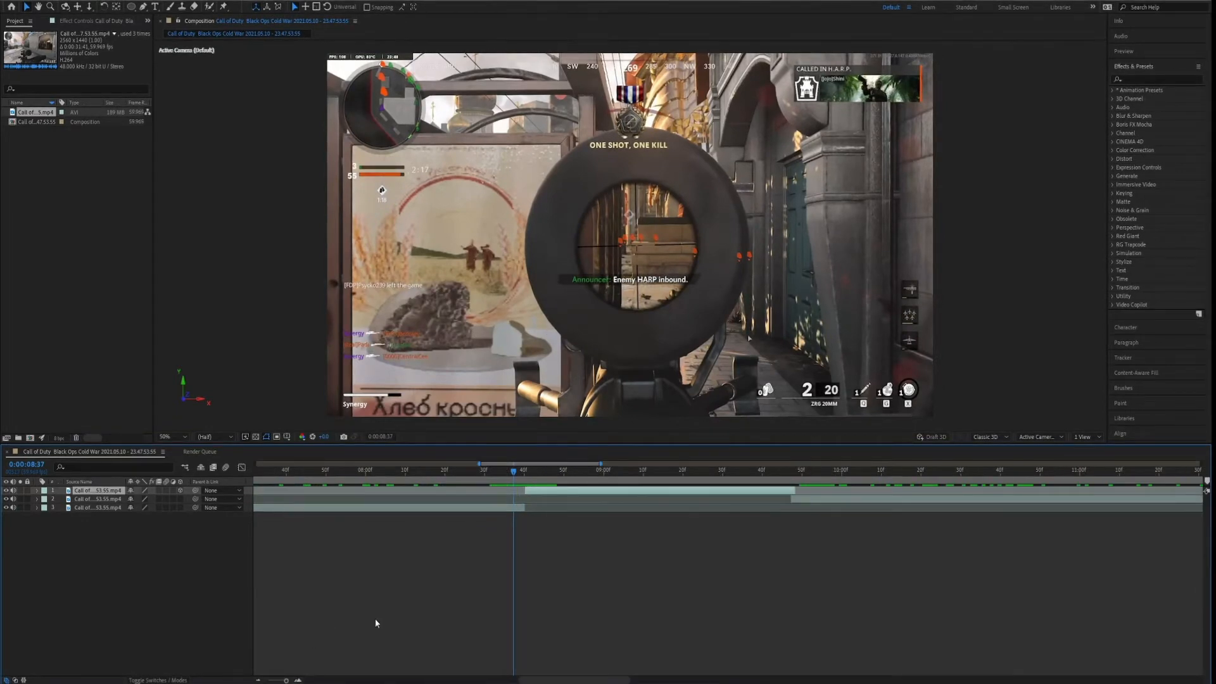
drag(512, 470, 524, 472)
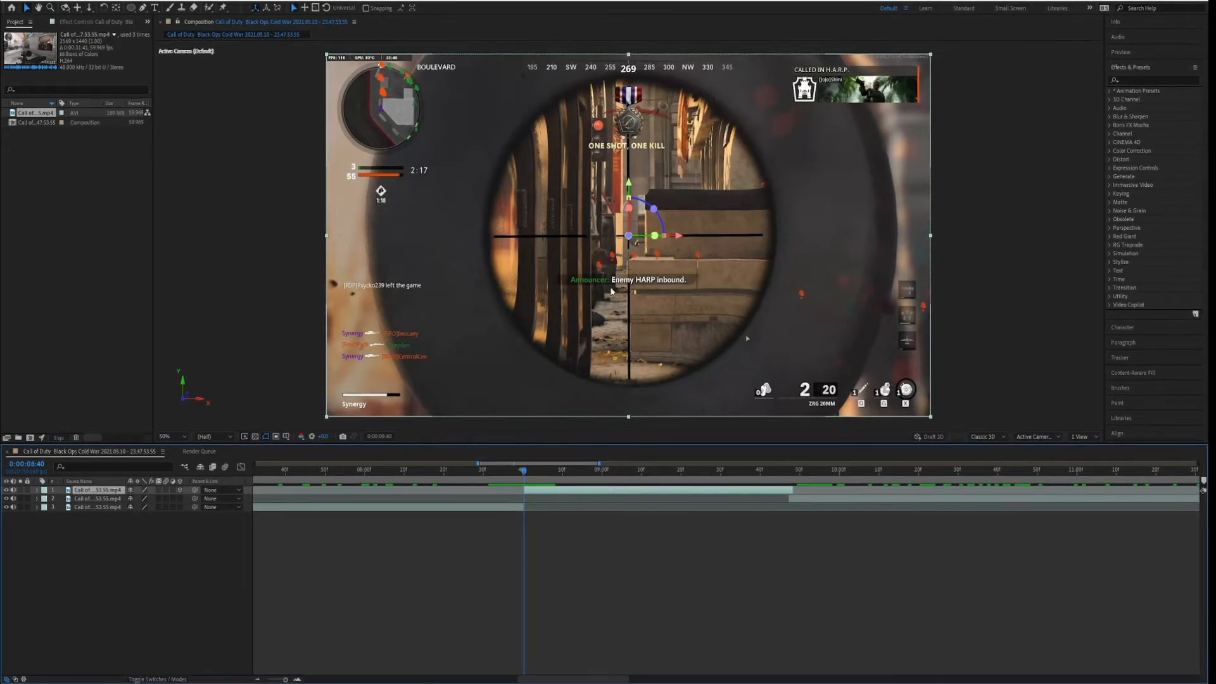
click(131, 8)
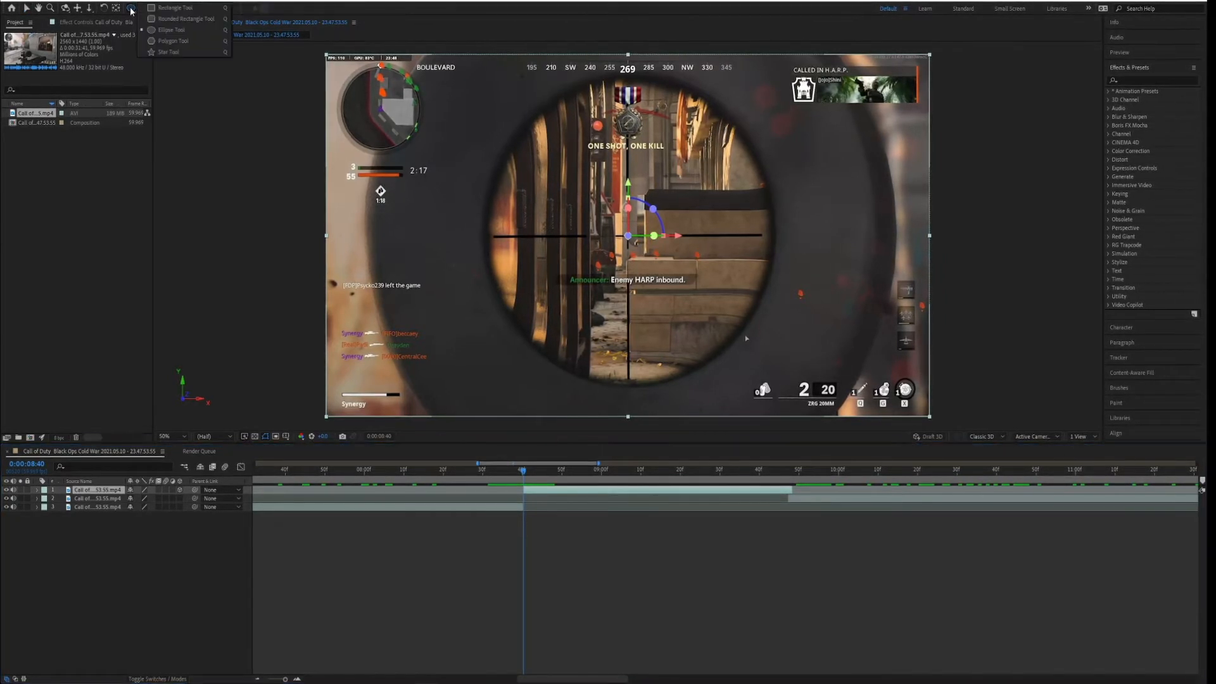
click(168, 32)
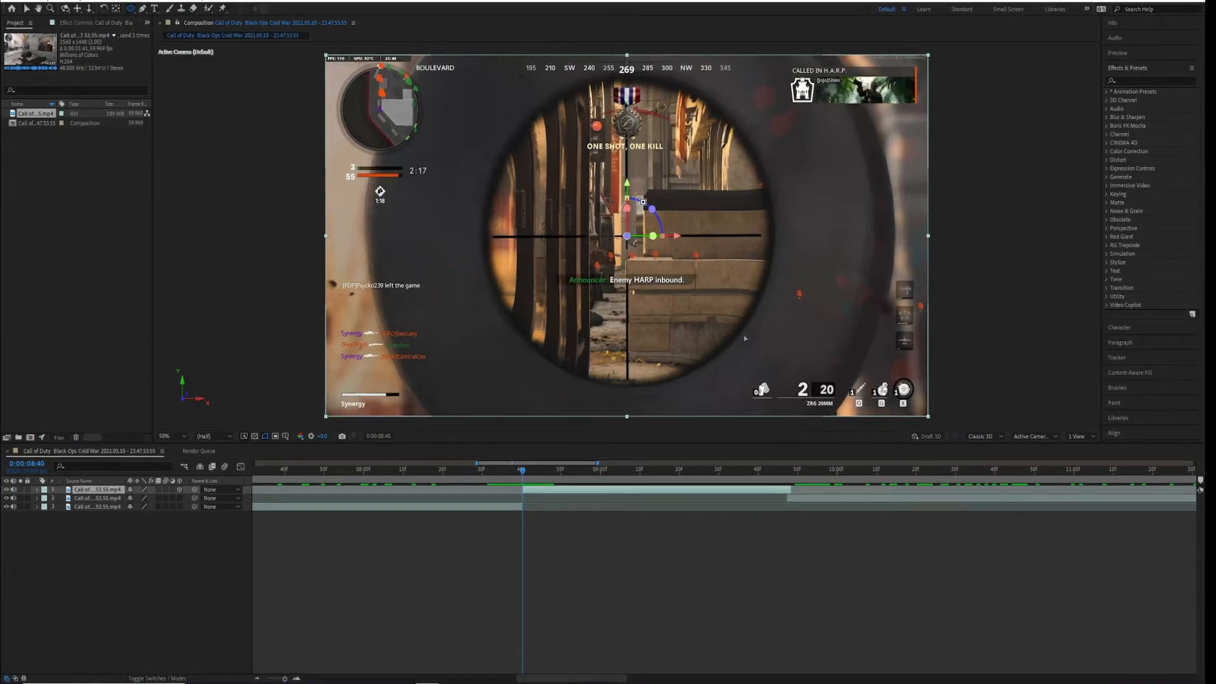
mouse_move(461, 123)
mouse_down()
mouse_move(768, 301)
mouse_move(818, 347)
mouse_move(811, 331)
mouse_move(828, 345)
mouse_move(793, 355)
mouse_move(817, 385)
mouse_up()
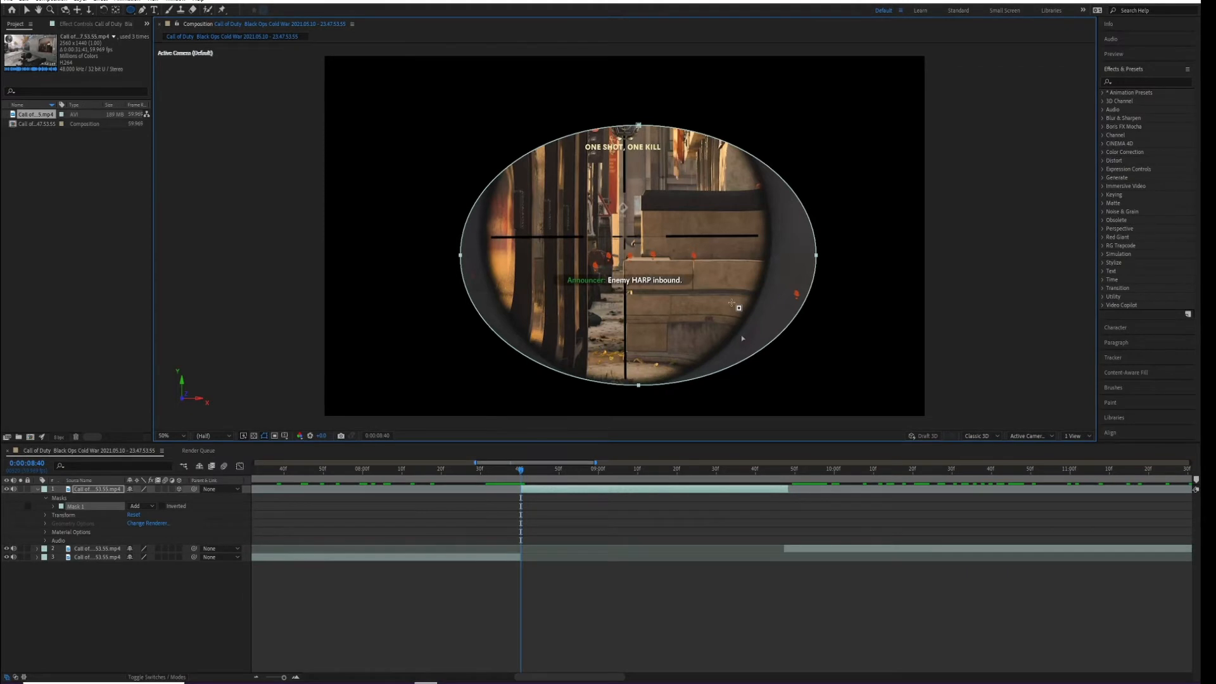
click(96, 501)
click(95, 506)
key(Delete)
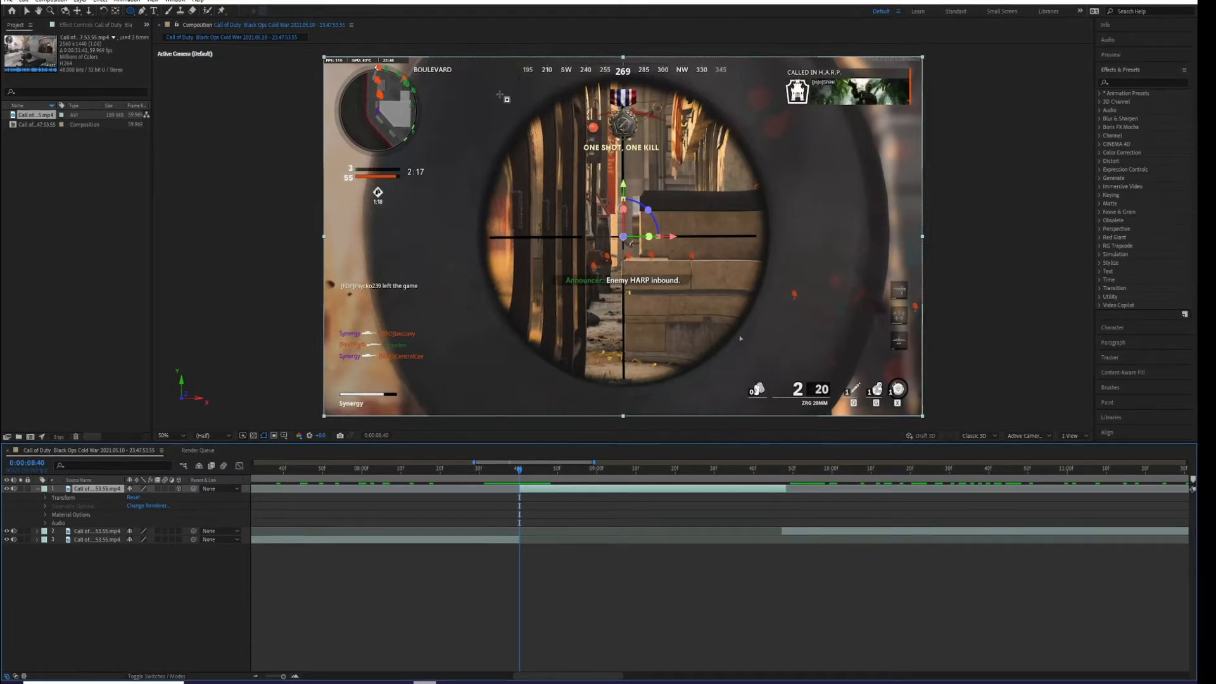
Draw a circular mask the size of the scope view on the 3D layer and move it to fit around the scope.
drag(418, 76, 744, 425)
drag(760, 240, 712, 227)
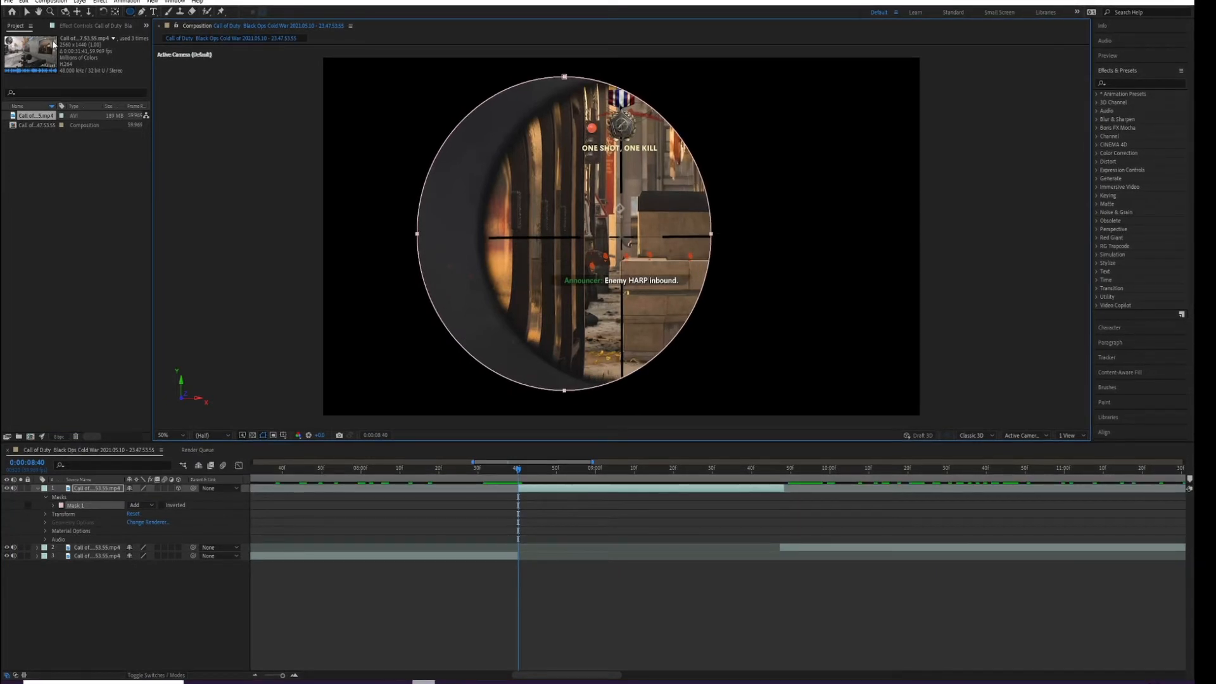
click(27, 12)
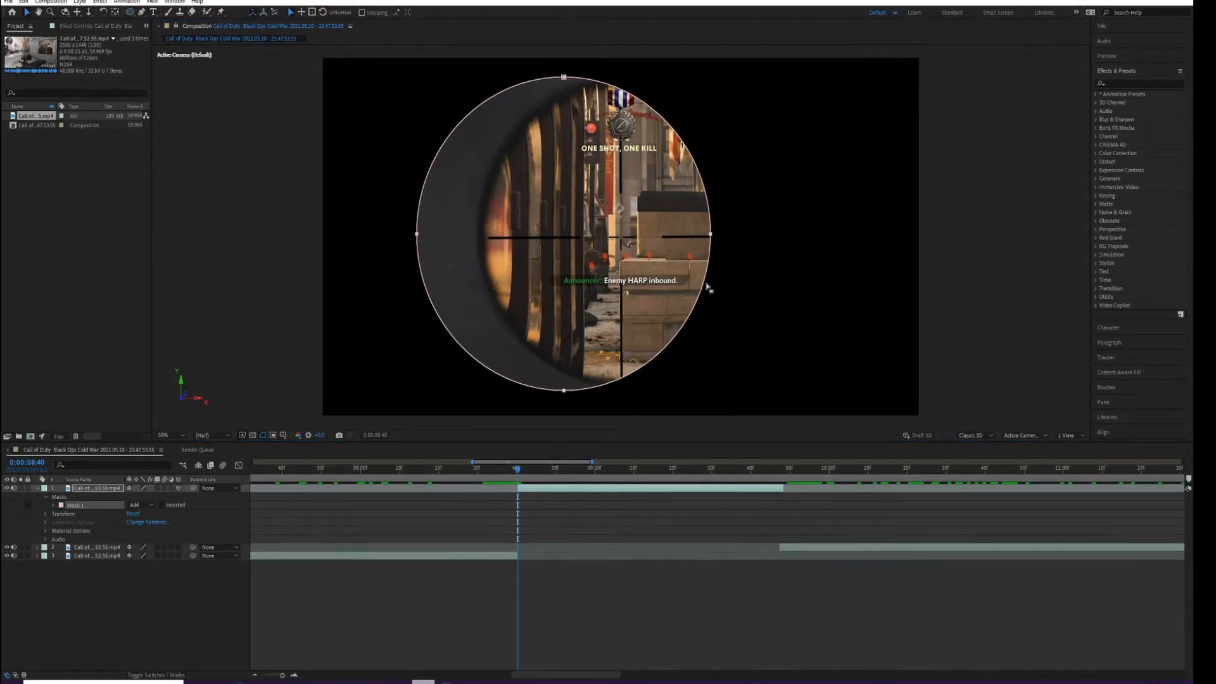
drag(705, 287, 762, 286)
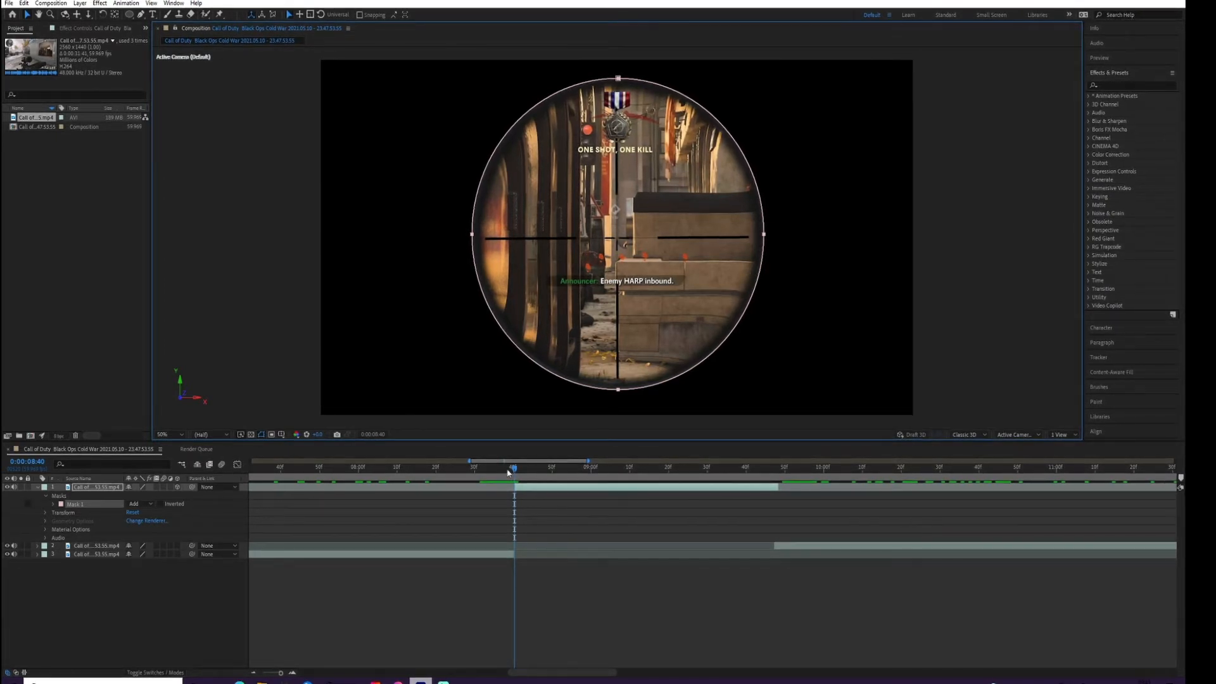
Show the rotation properties of the masked scope layer.
click(87, 491)
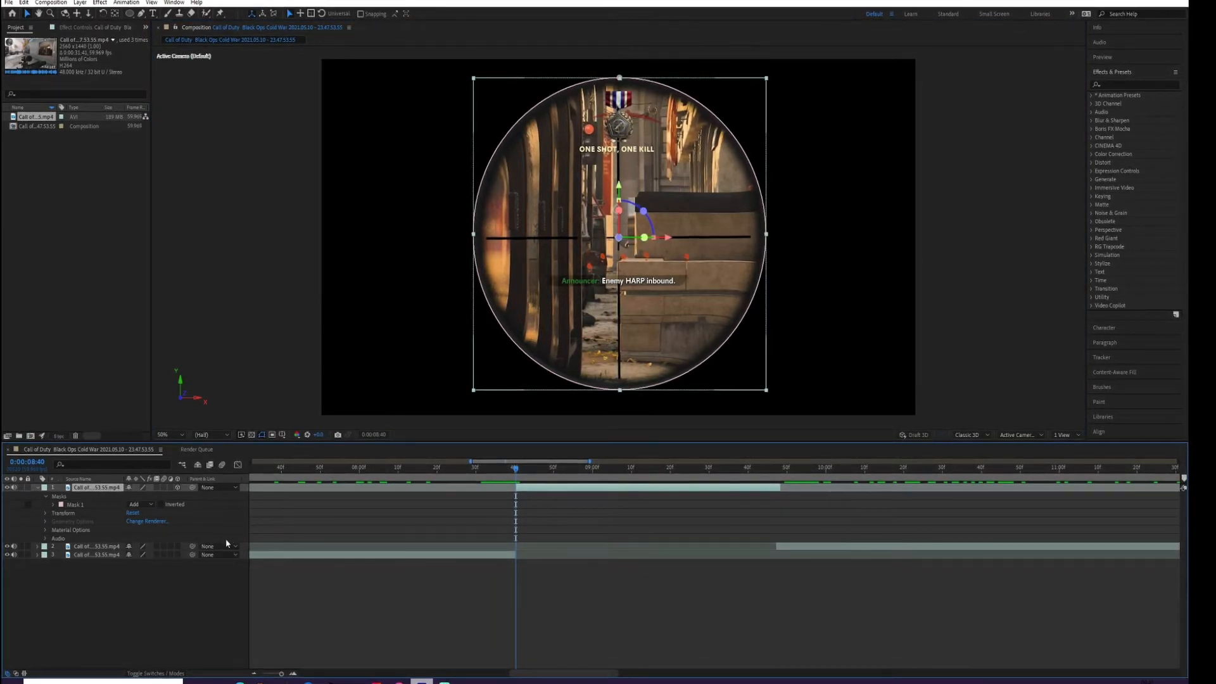
key(r)
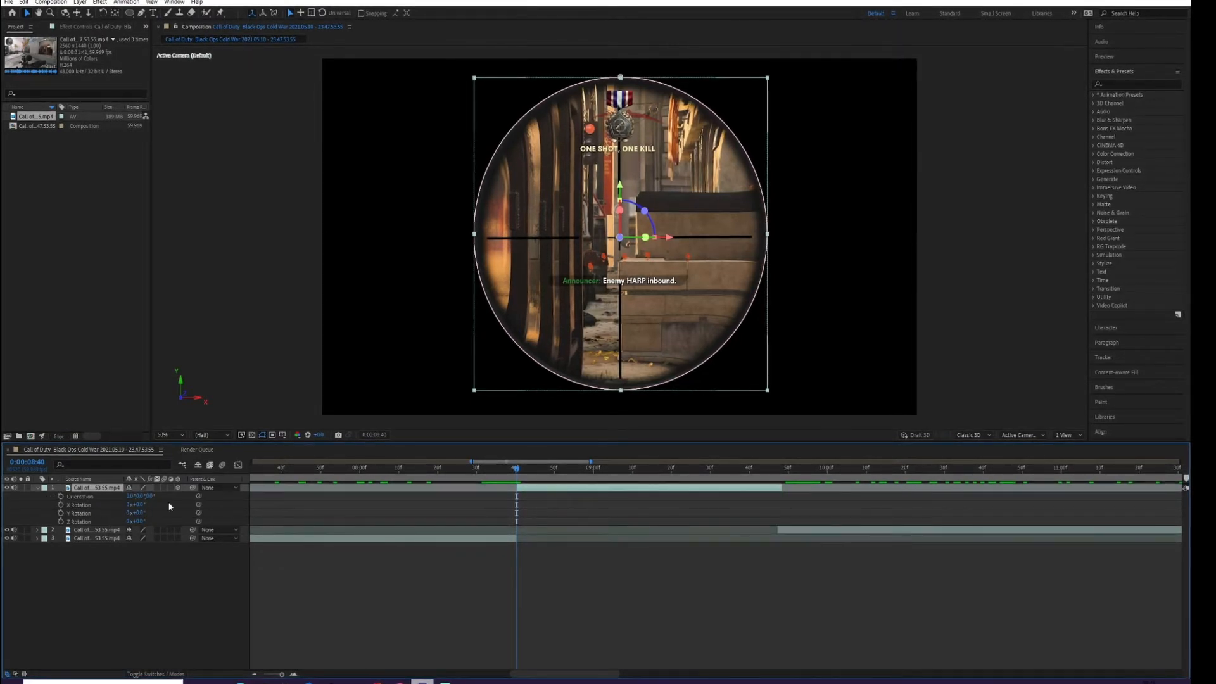
drag(136, 504, 244, 514)
key(ctrl+z)
key(ctrl+z)
drag(142, 523, 243, 524)
key(ctrl+z)
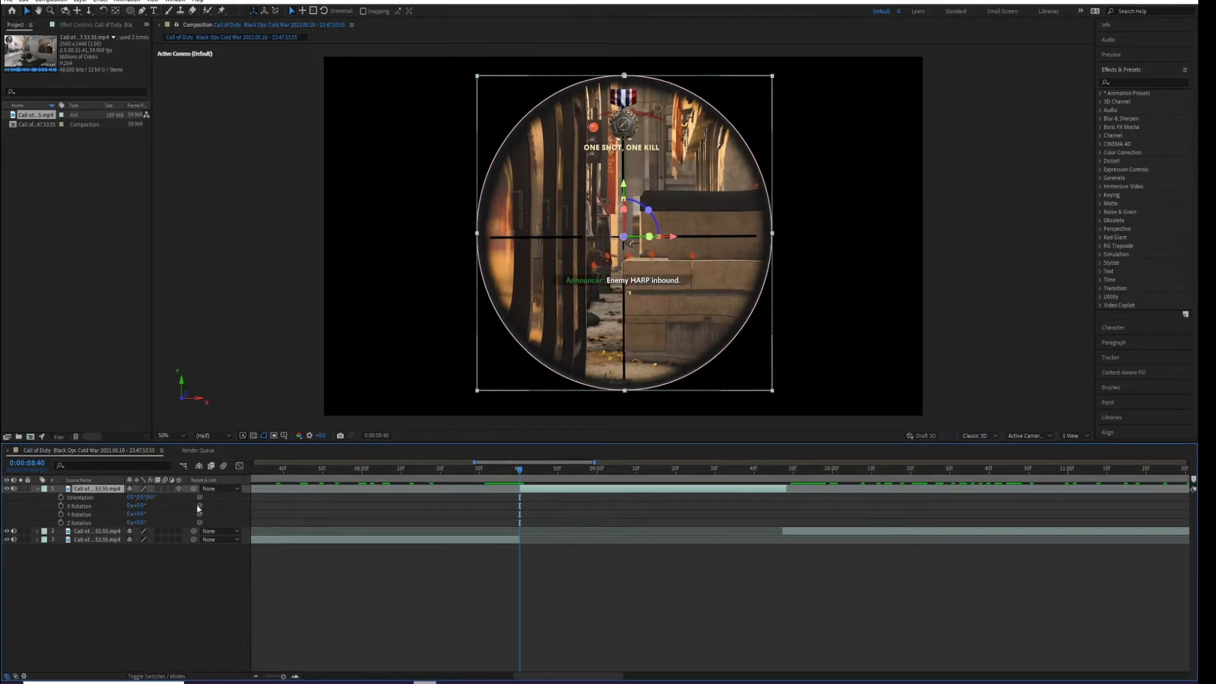
Keyframe the masked layer's Y Rotation at 0° on 0:00:08:40 and at one full revolution on 0:00:09:42.
click(61, 515)
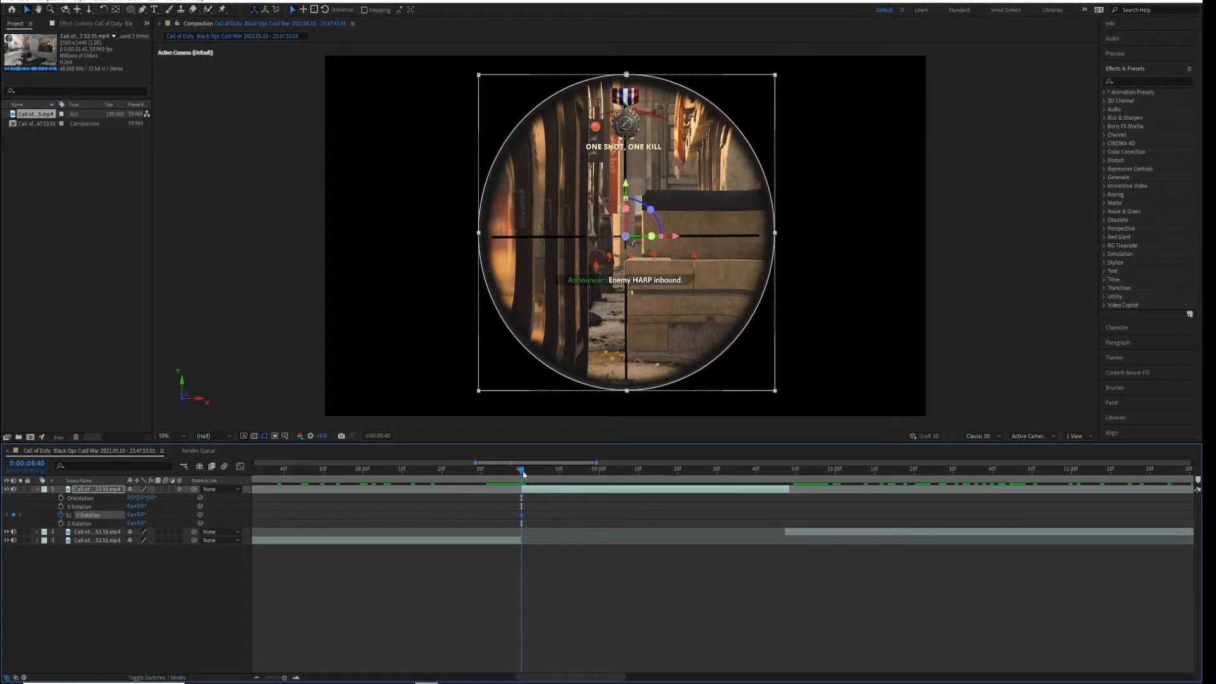
drag(525, 472, 768, 499)
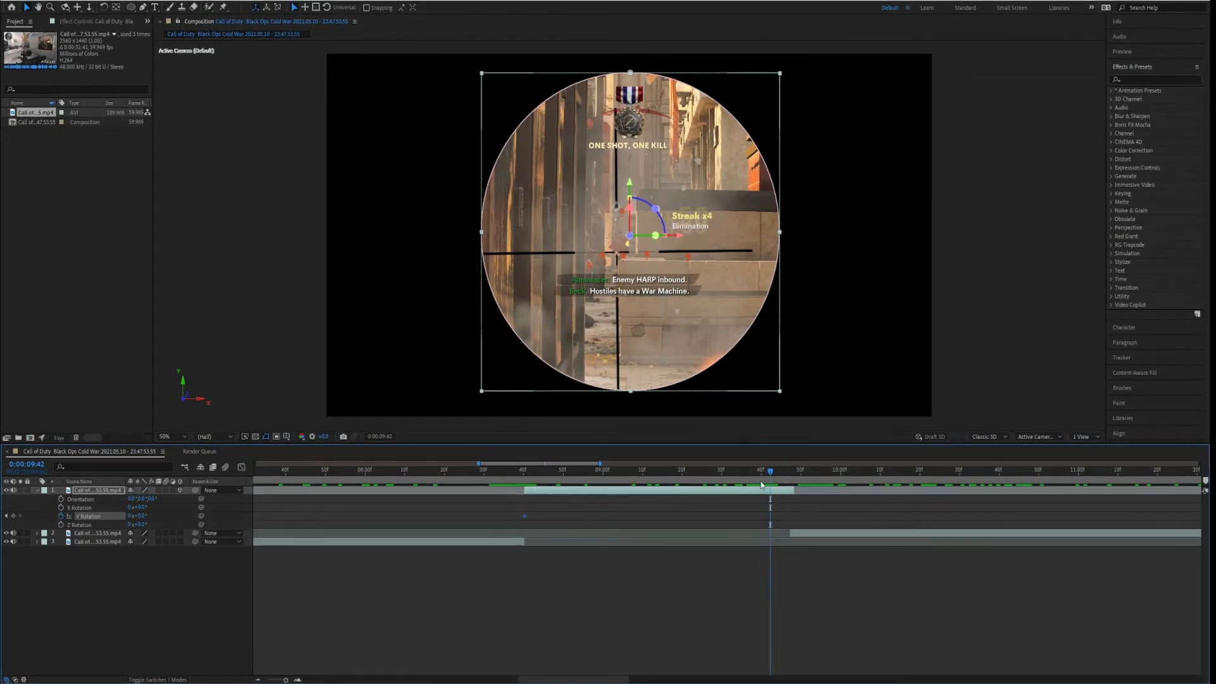
mouse_move(771, 473)
mouse_down()
mouse_move(855, 471)
mouse_move(769, 473)
mouse_move(773, 487)
mouse_up()
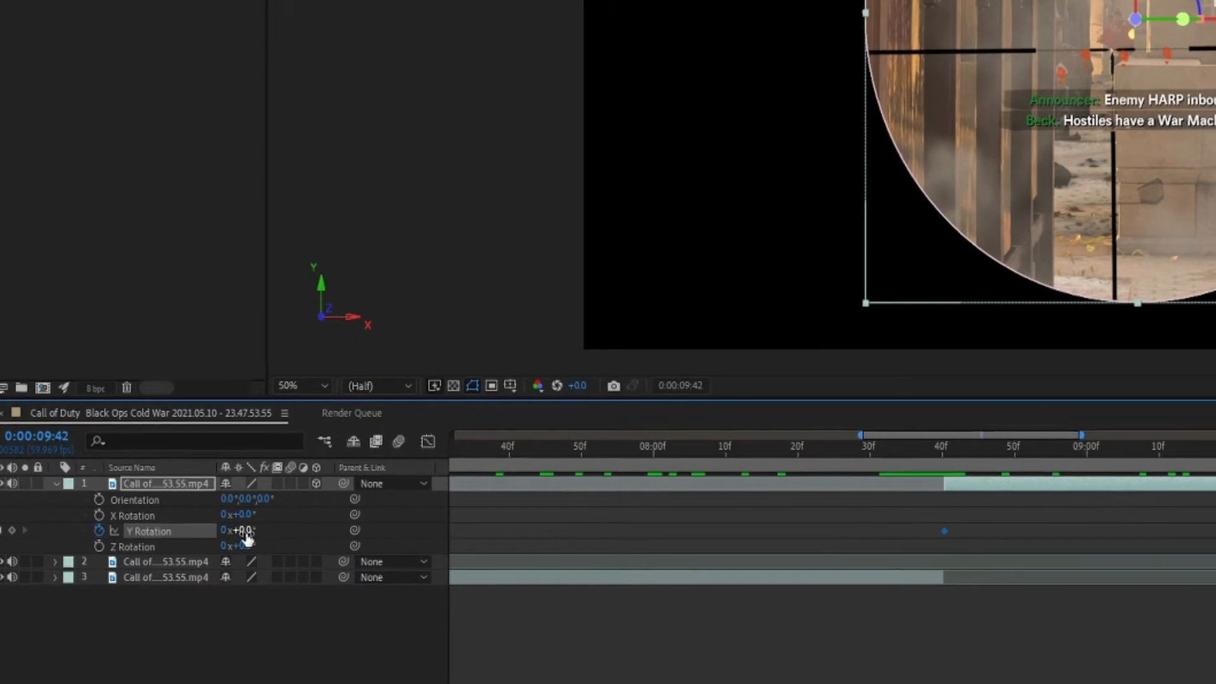
click(274, 535)
text(360)
key(Return)
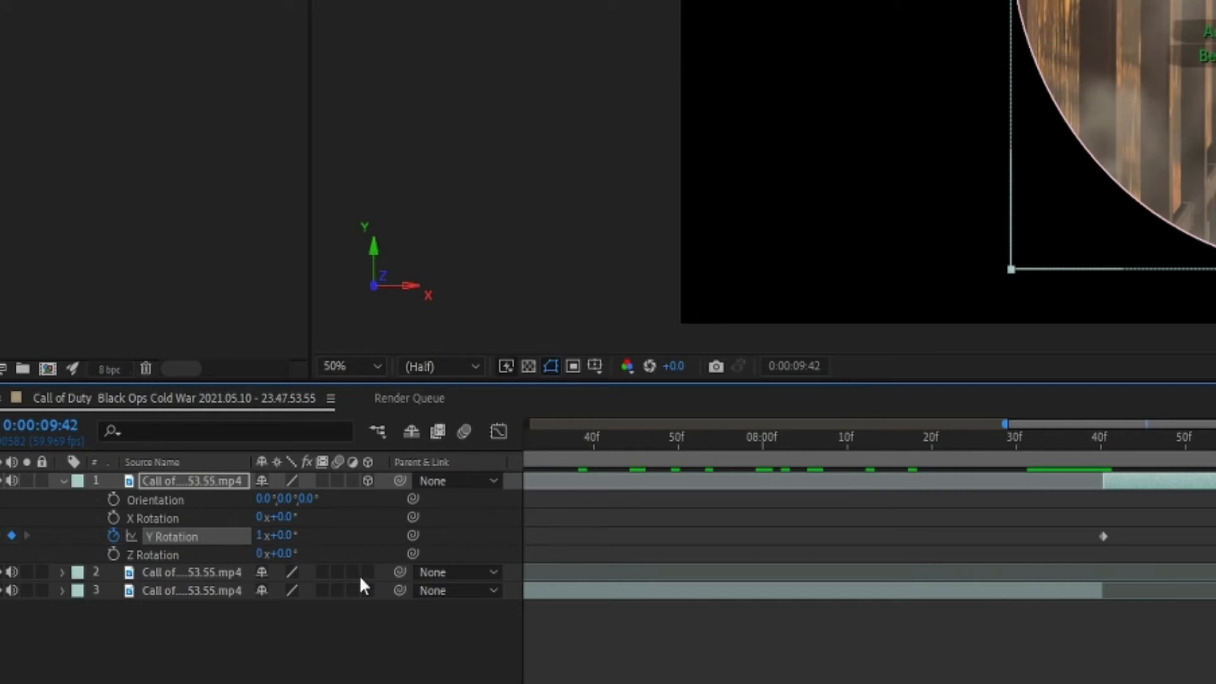
click(260, 535)
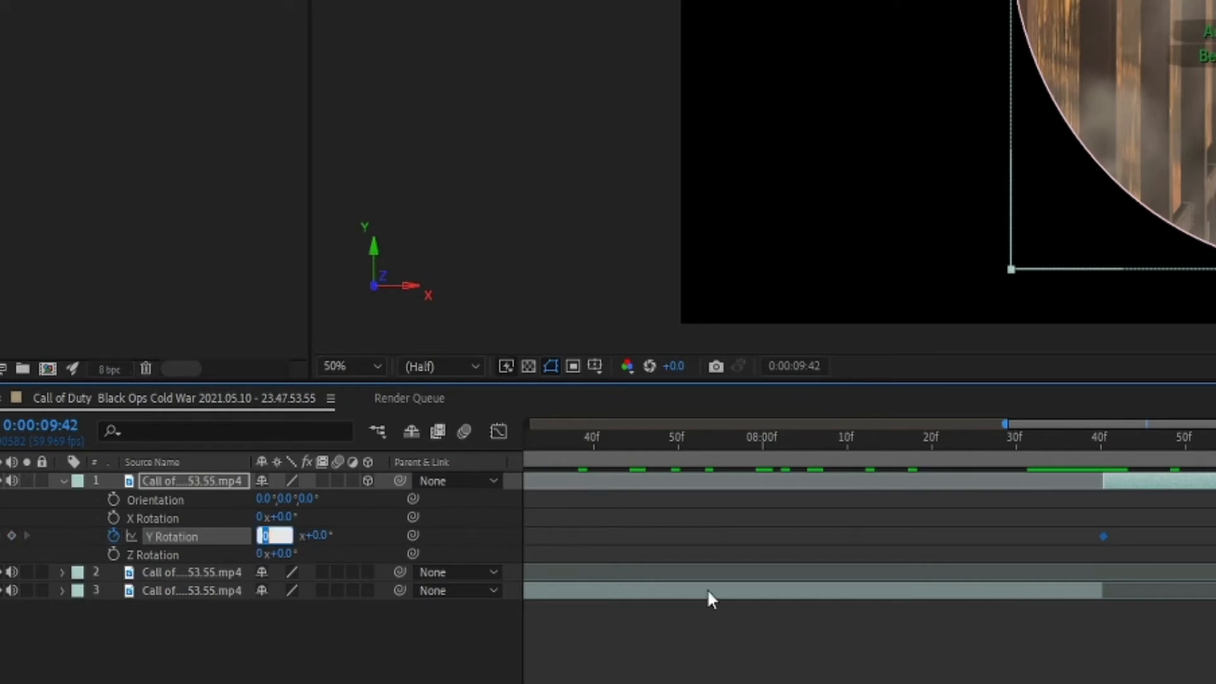
text(1)
key(Return)
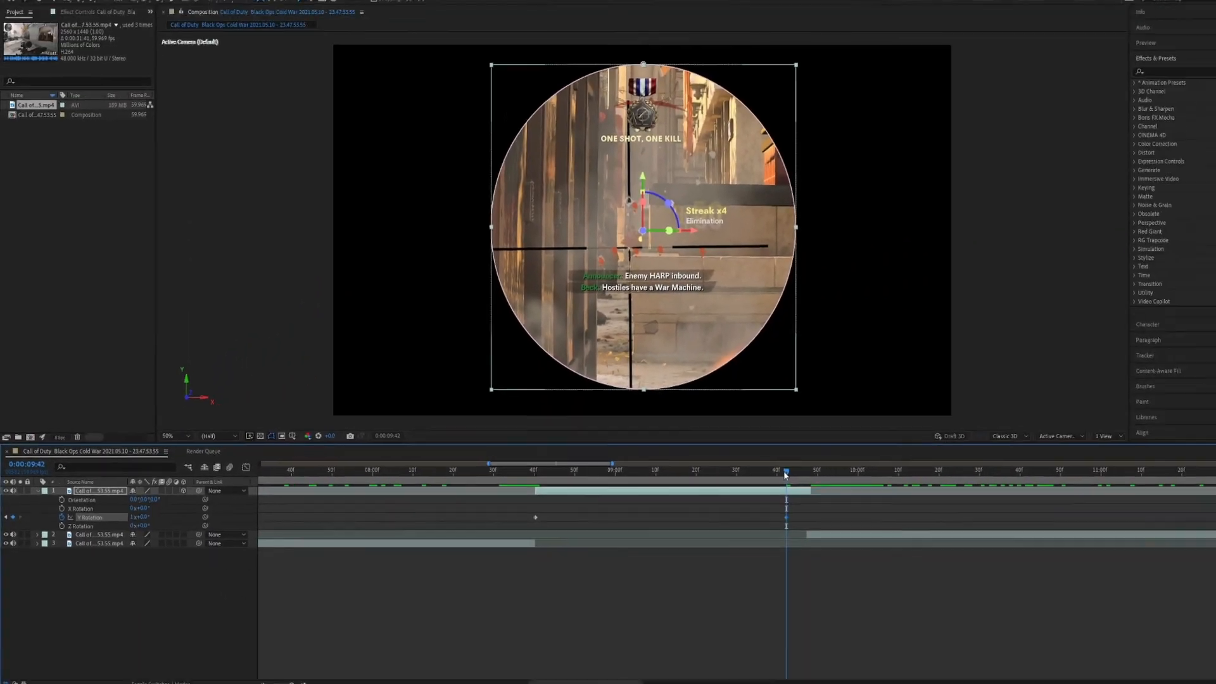
Preview the scope view's Y-axis spin from just before the cut and return to 0:00:08:40.
drag(785, 472, 634, 476)
drag(577, 481, 515, 472)
key(space)
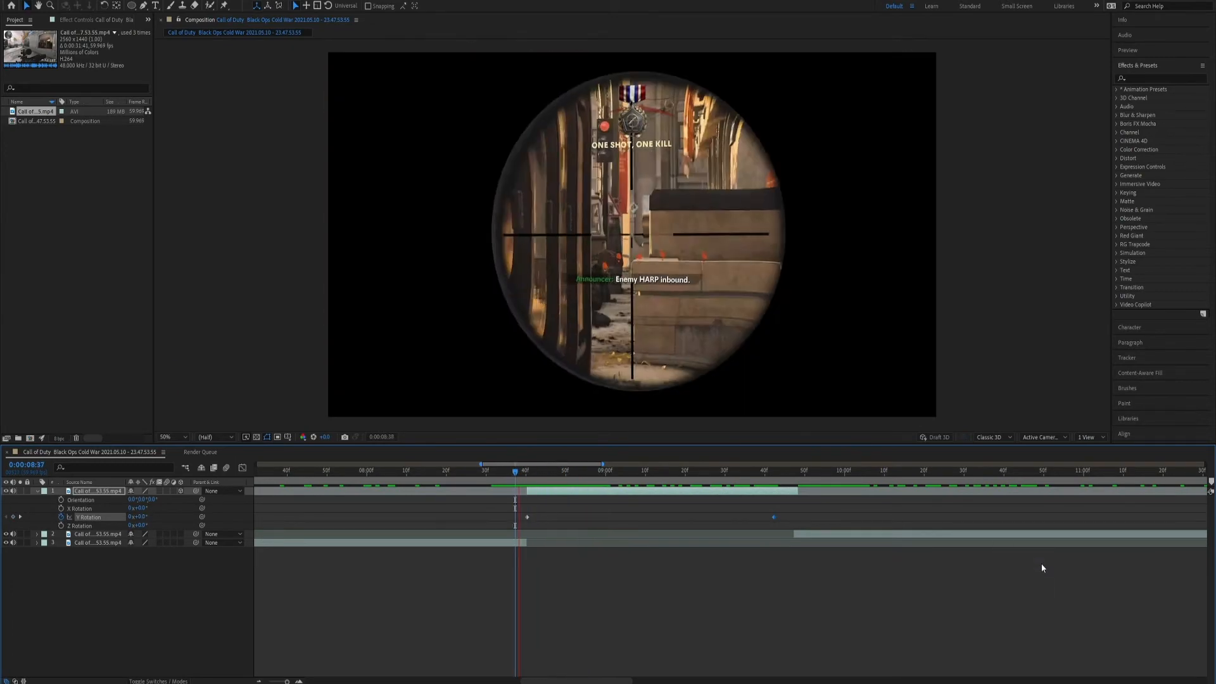
key(space)
drag(565, 472, 527, 475)
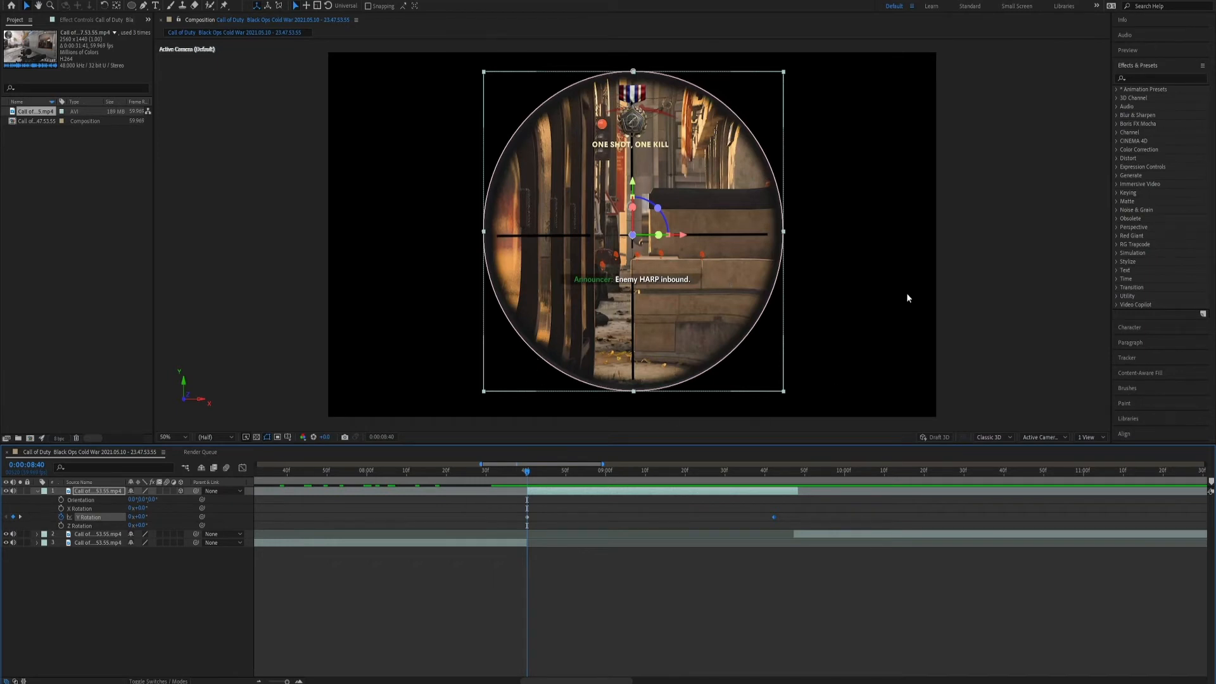
Show the Scale property of the masked scope layer.
click(111, 489)
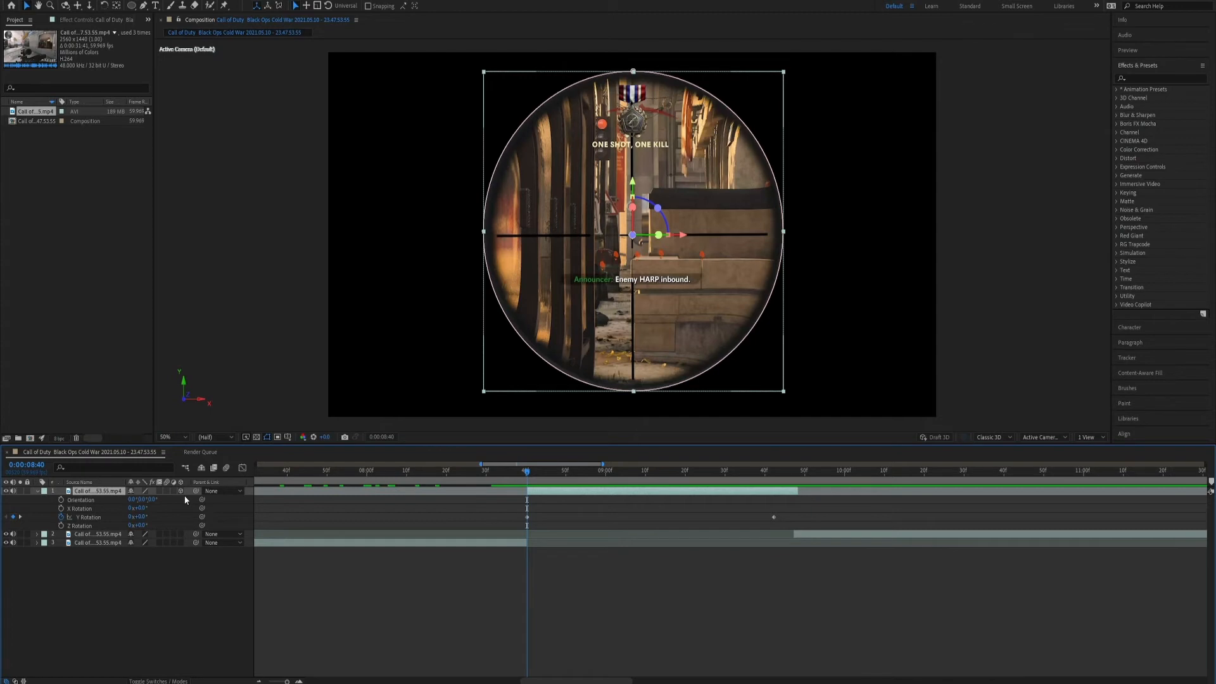
key(s)
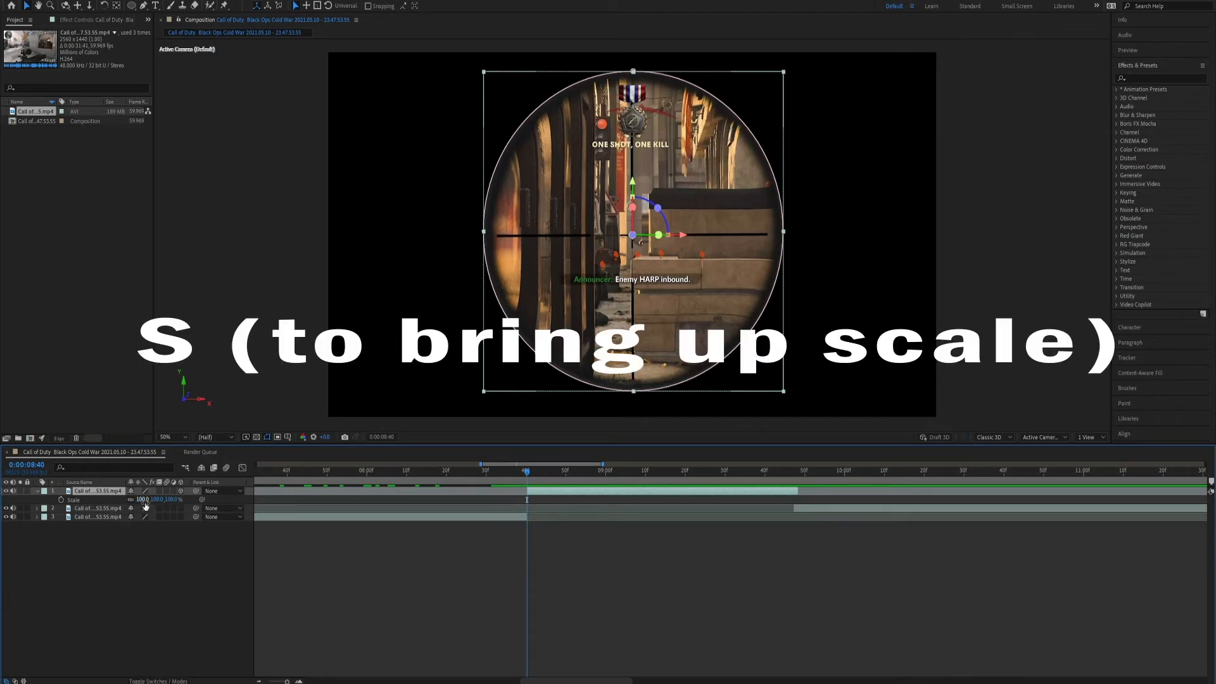
mouse_move(143, 500)
mouse_down()
mouse_move(112, 500)
mouse_move(159, 500)
mouse_move(132, 500)
mouse_move(144, 499)
mouse_up()
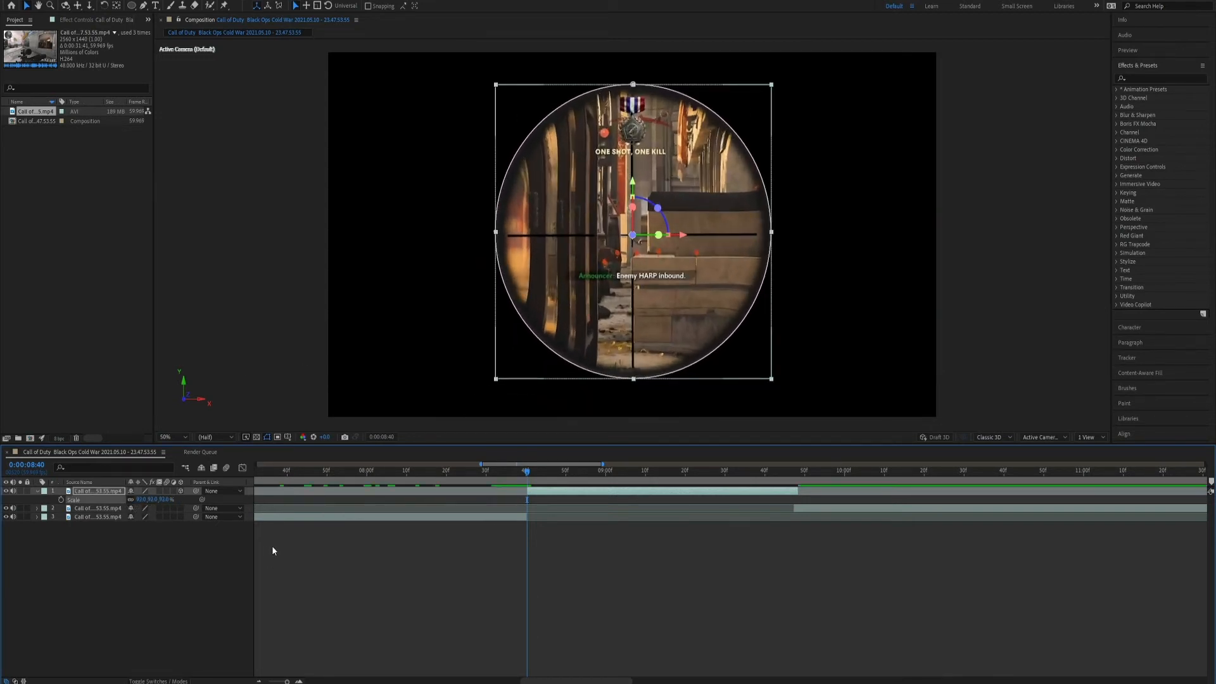
key(ctrl+z)
key(ctrl+z)
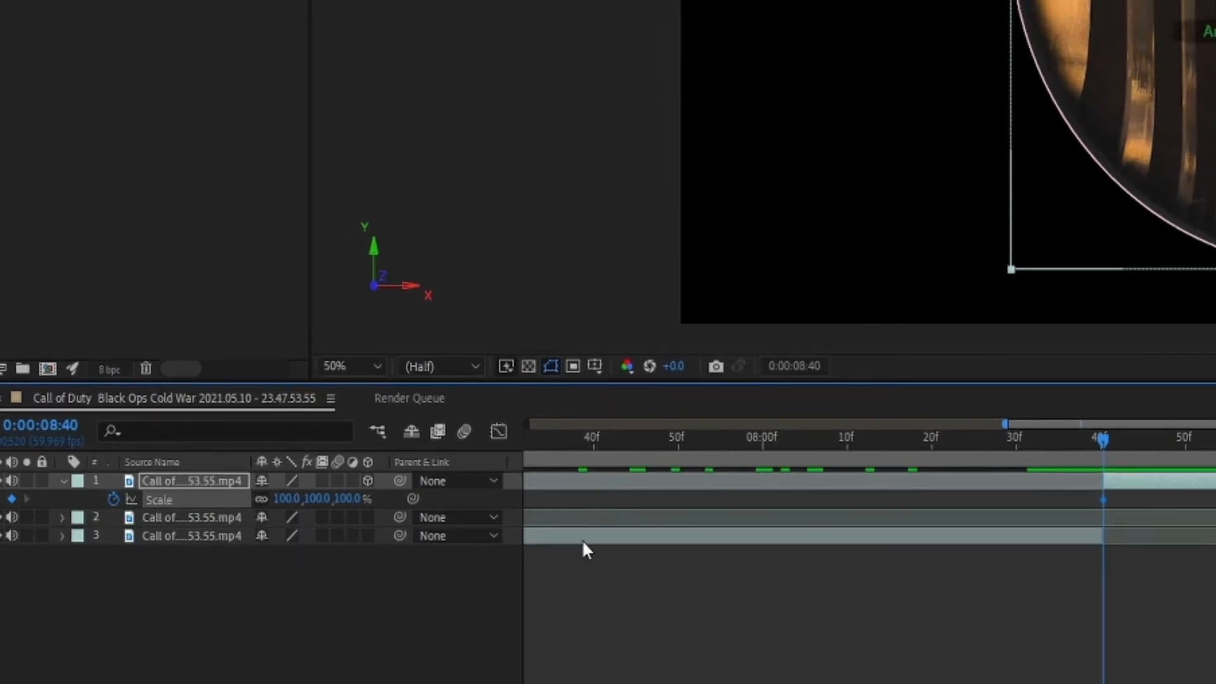
Show all keyframed properties of the masked layer and set its Scale keyframe at 0:00:08:40 to 0%.
key(u)
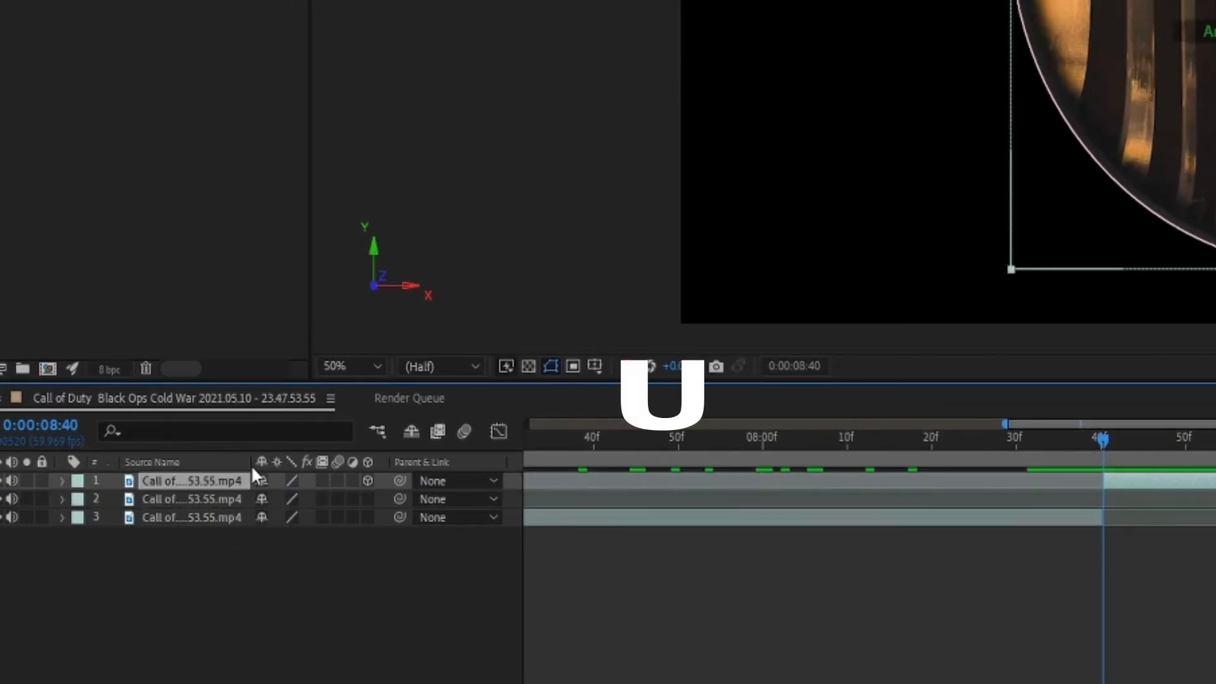
key(u)
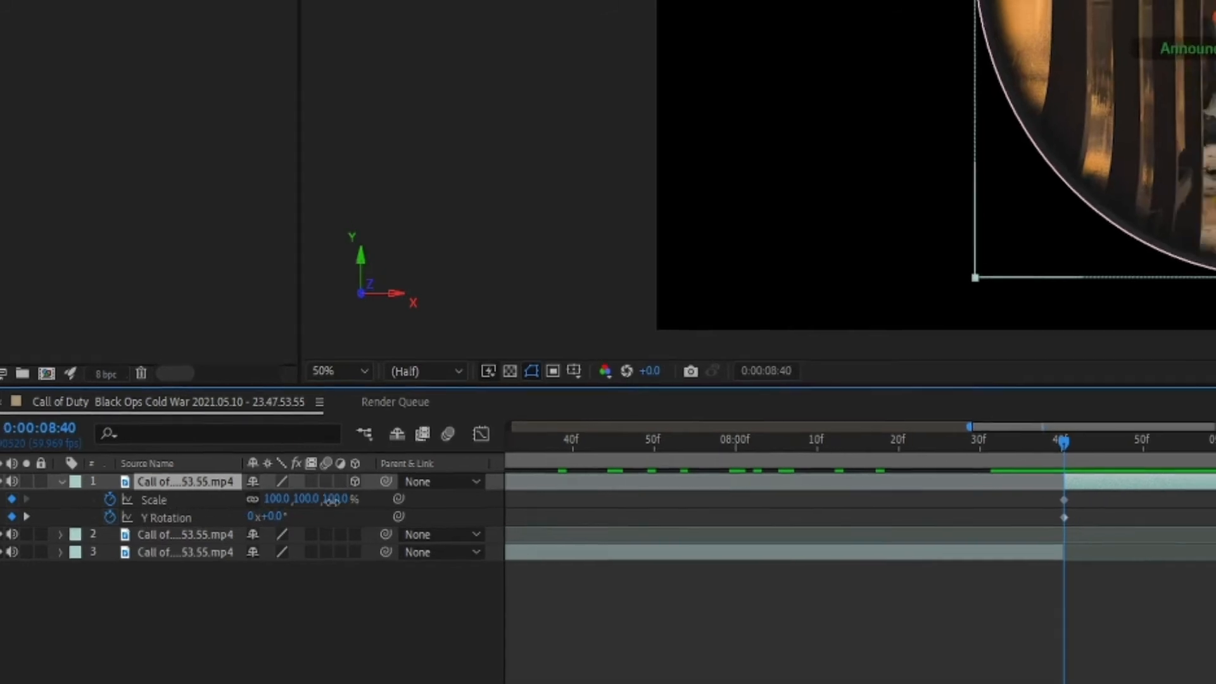
click(332, 500)
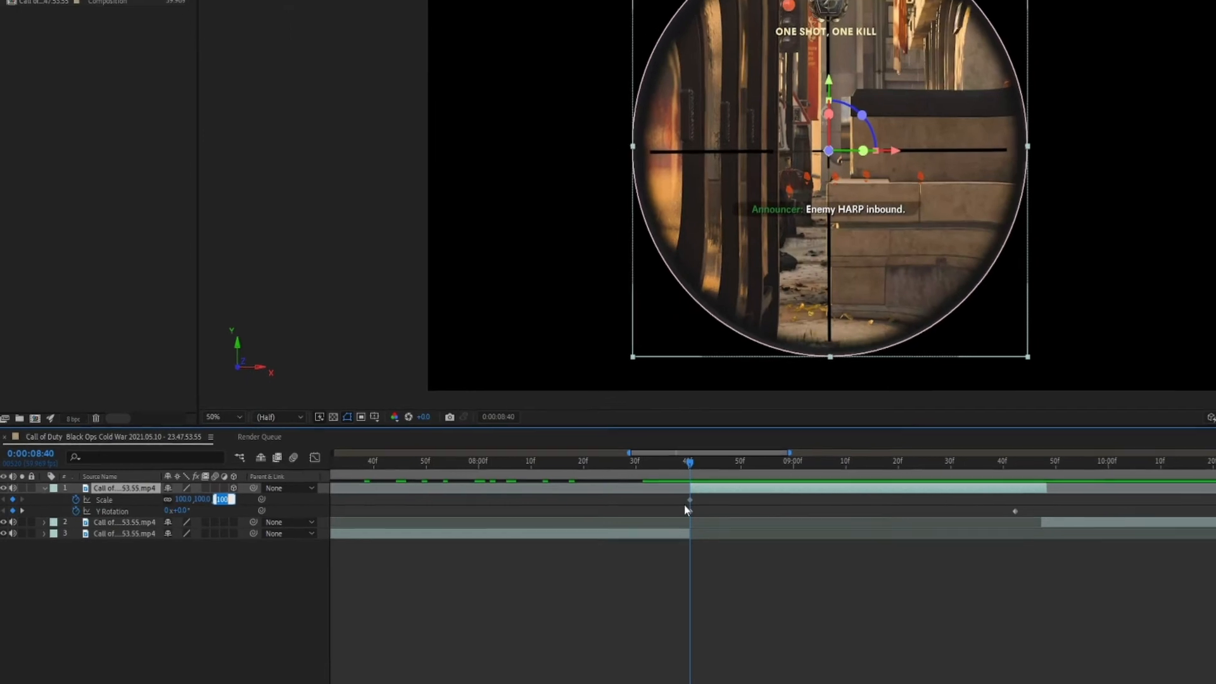
text(0)
key(Return)
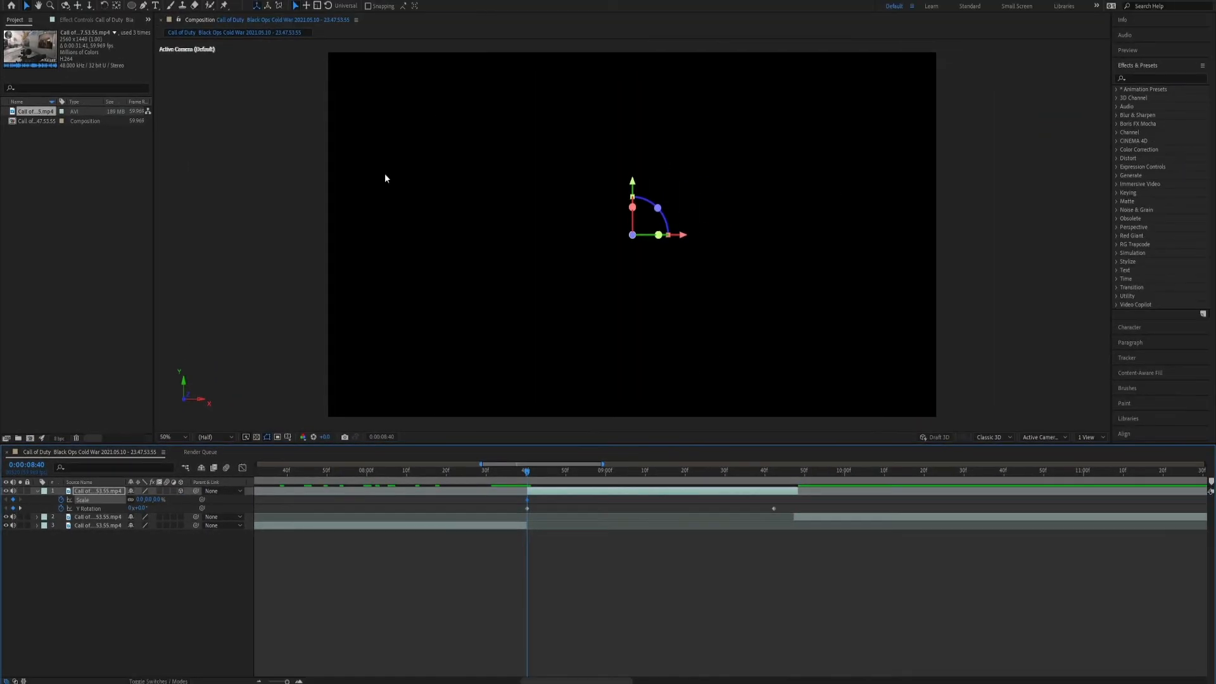
Add a Scale keyframe of 100% to the masked scope layer at 0:00:09:37.
drag(527, 471, 755, 492)
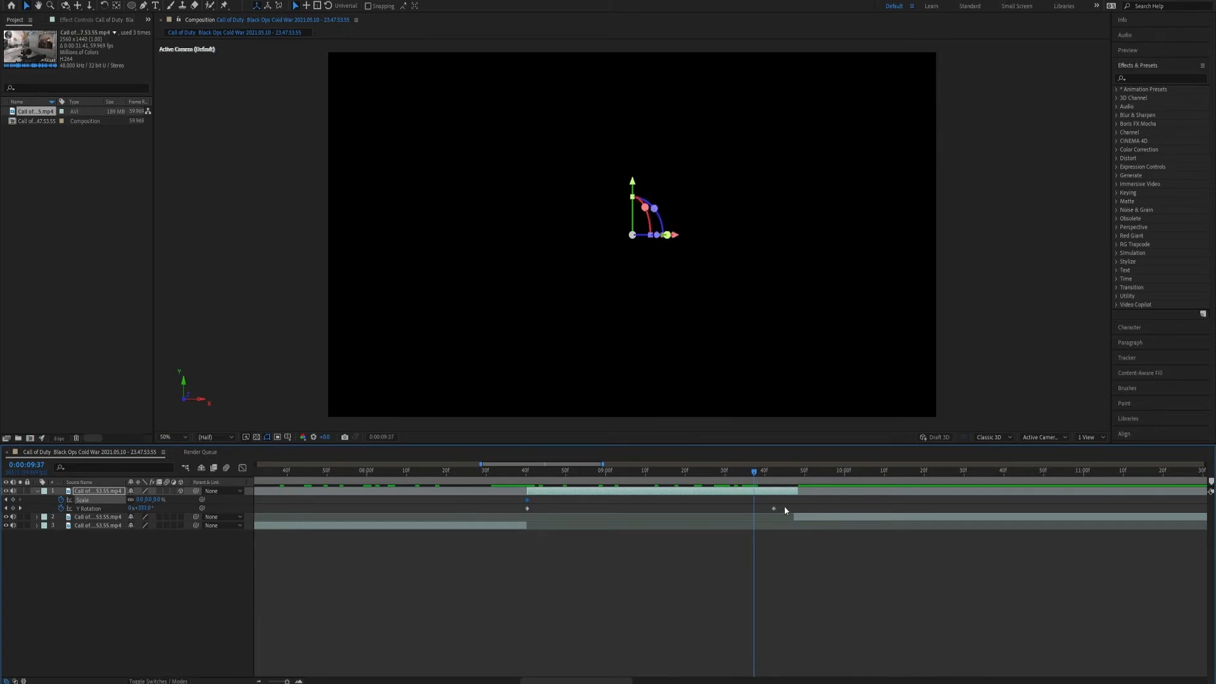
mouse_move(758, 472)
mouse_down()
mouse_move(799, 487)
mouse_move(754, 491)
mouse_up()
click(159, 500)
text(100)
key(Return)
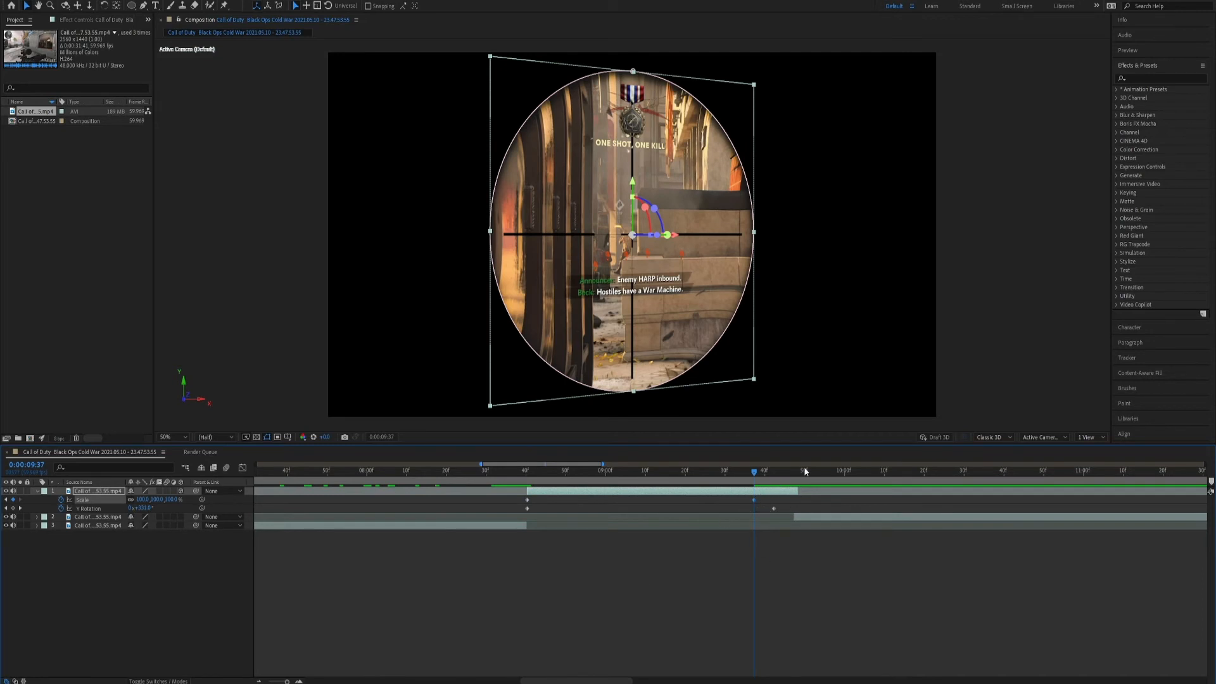
Preview the scope's combined spin and scale-up twice, starting just before the cut to the masked layer.
drag(739, 470, 481, 489)
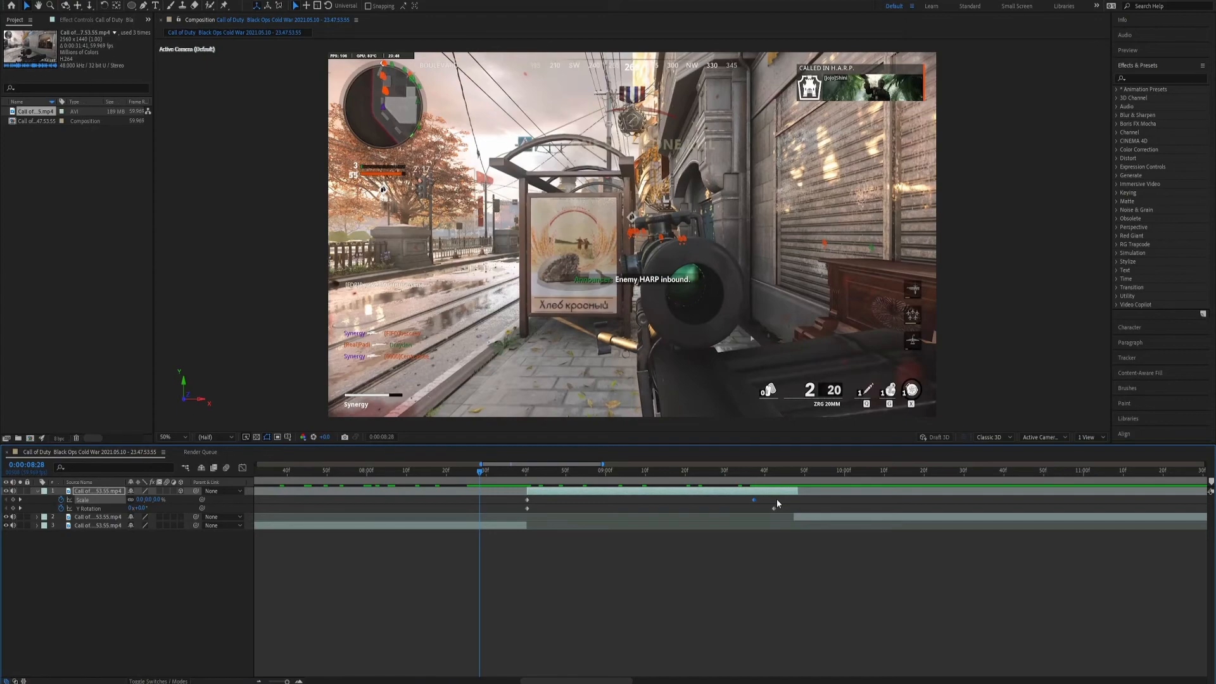
key(space)
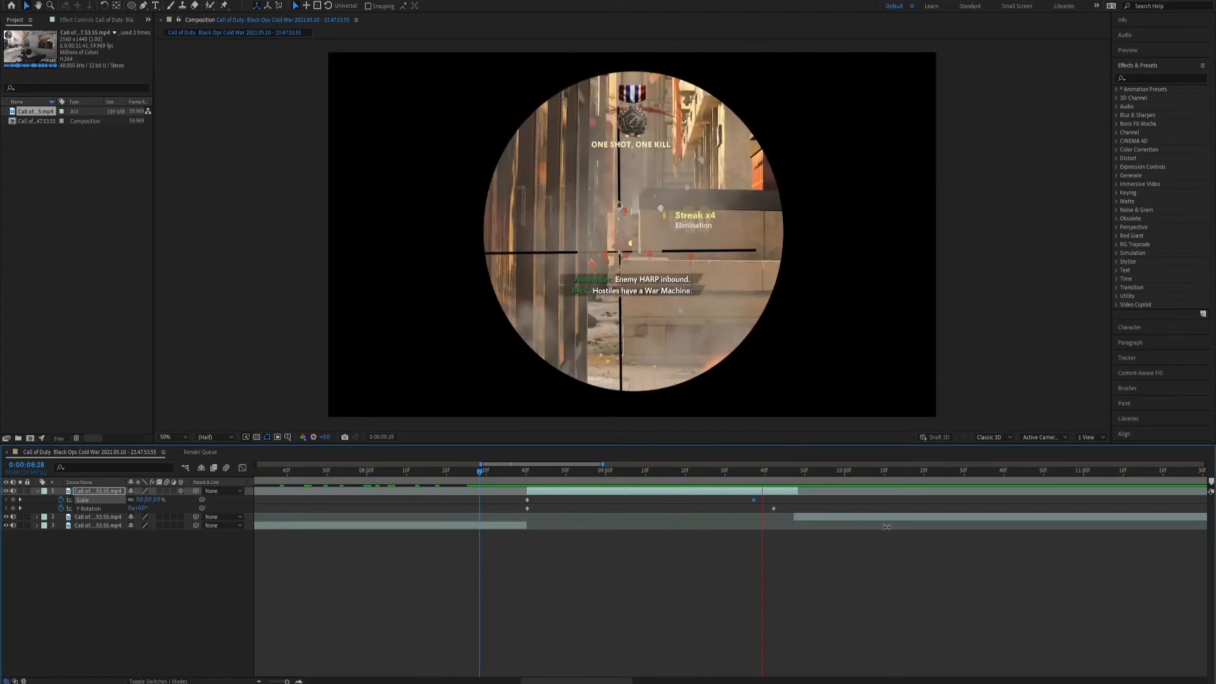
key(space)
drag(518, 470, 503, 474)
key(space)
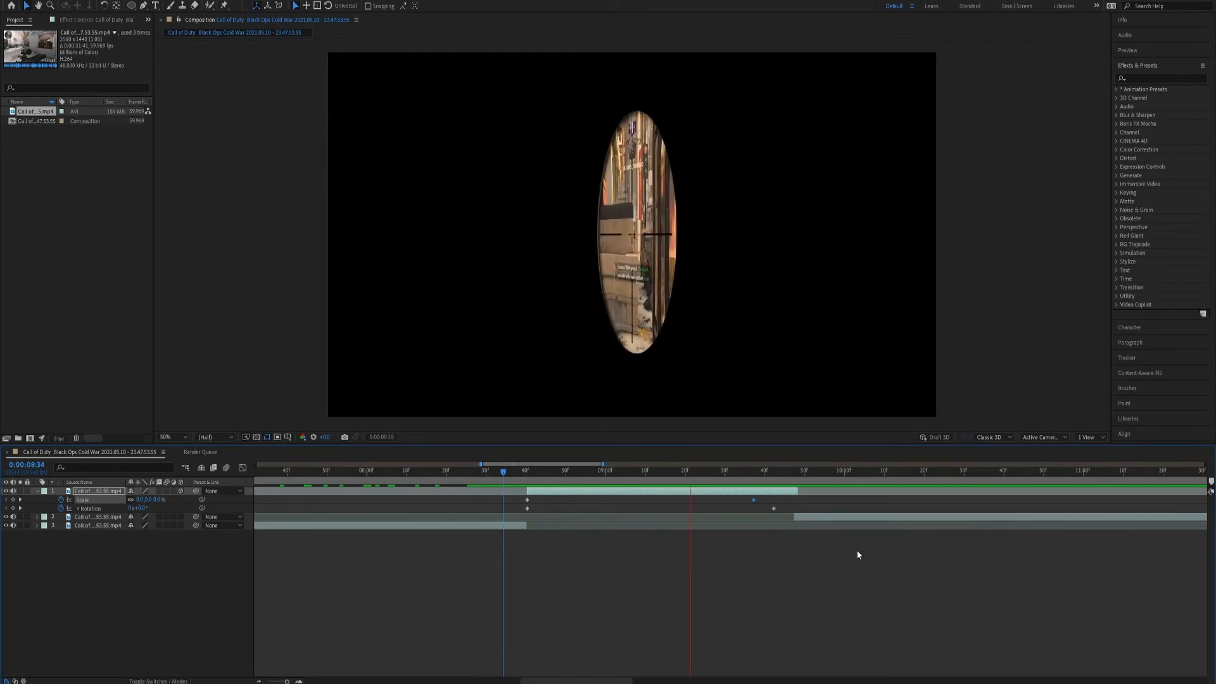
key(space)
Keyframe the masked layer's Z Rotation at 0° on 0:00:08:41 and at one full revolution just before the 09:30f mark.
drag(563, 465, 664, 472)
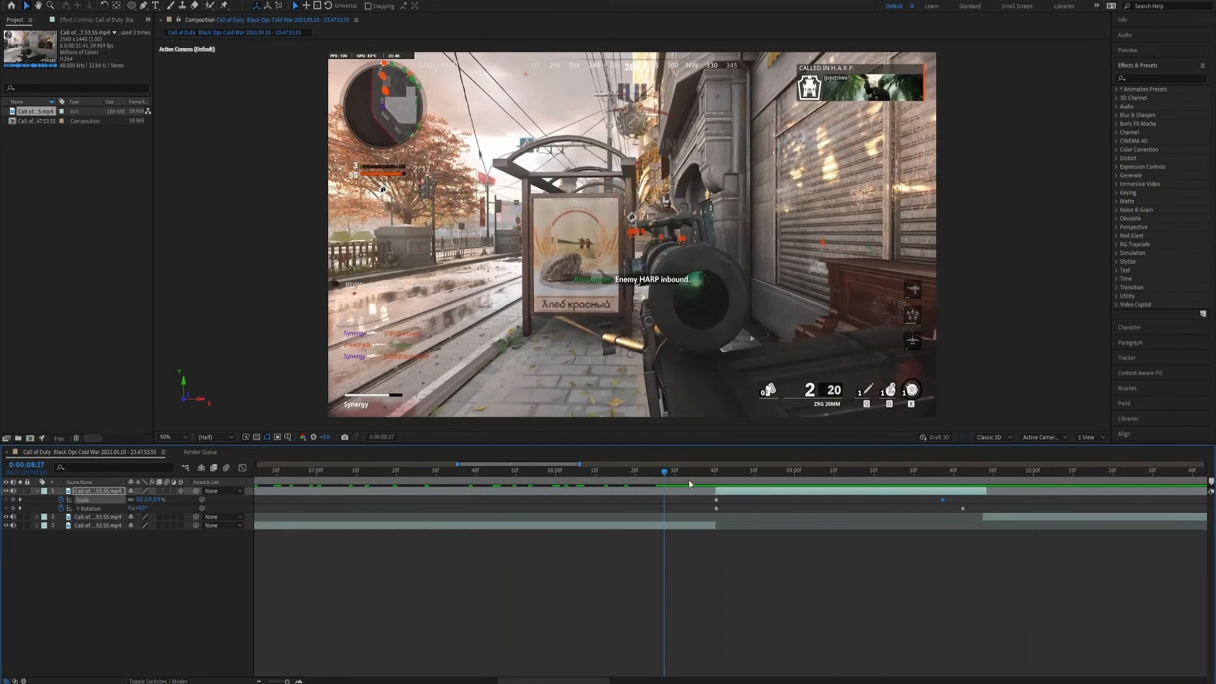
click(261, 681)
drag(688, 473, 739, 479)
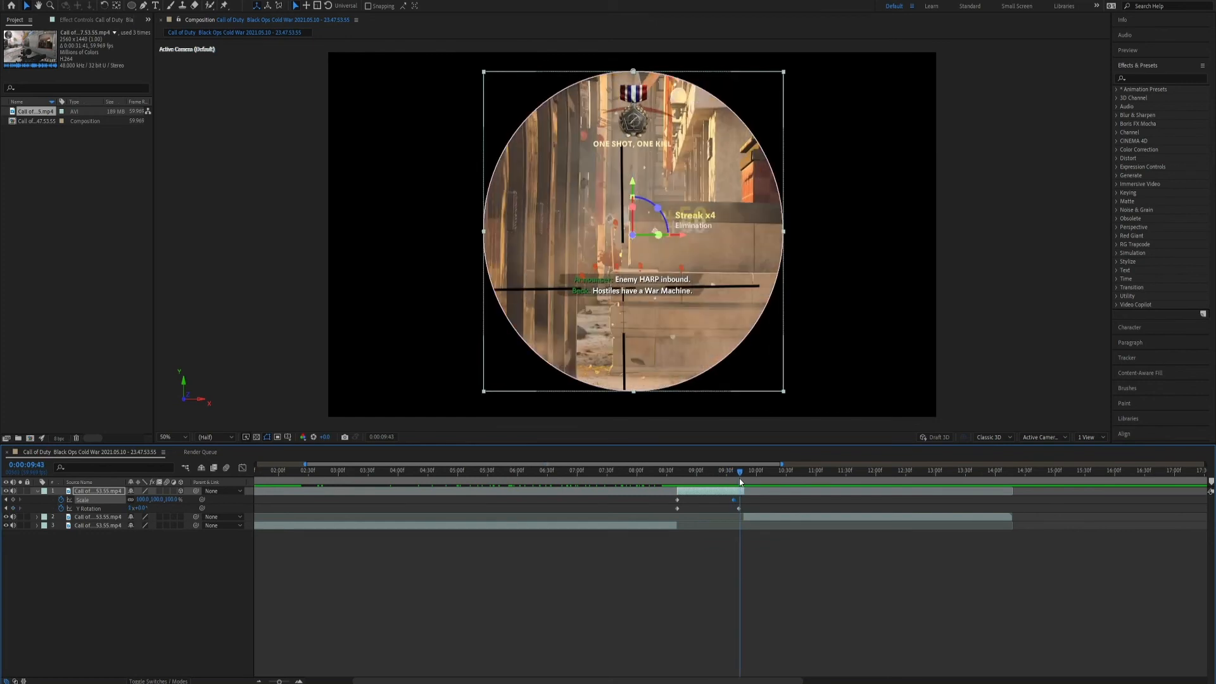
click(92, 493)
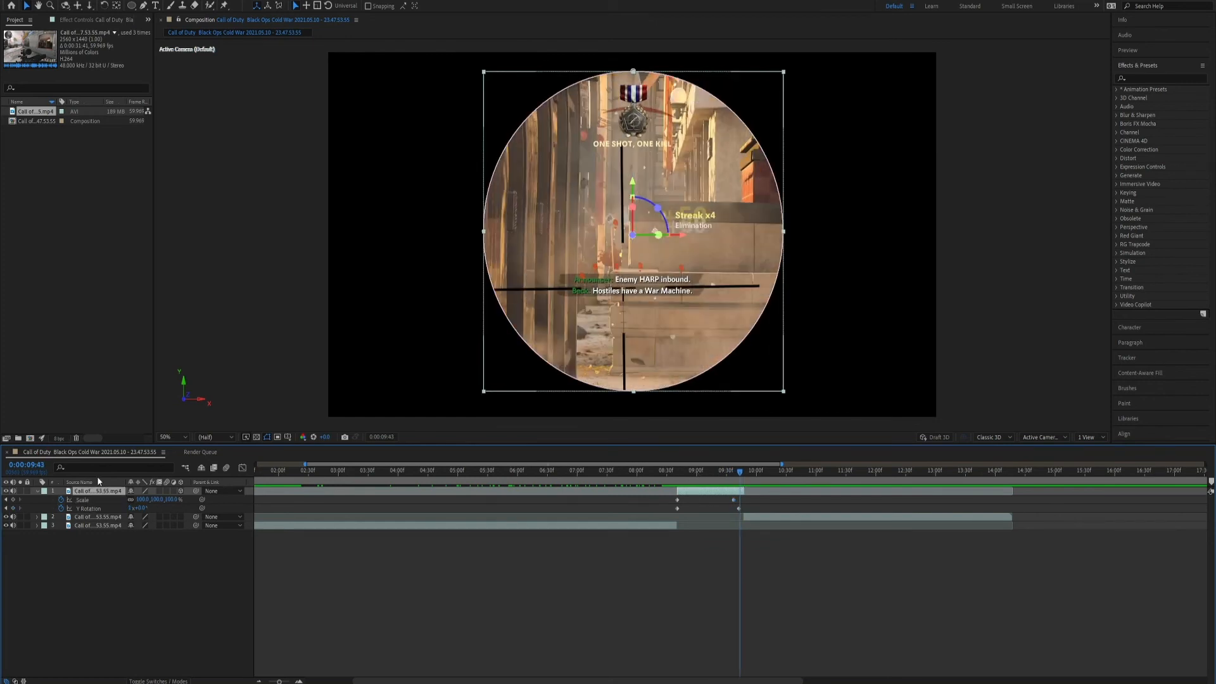
key(r)
drag(736, 473, 676, 486)
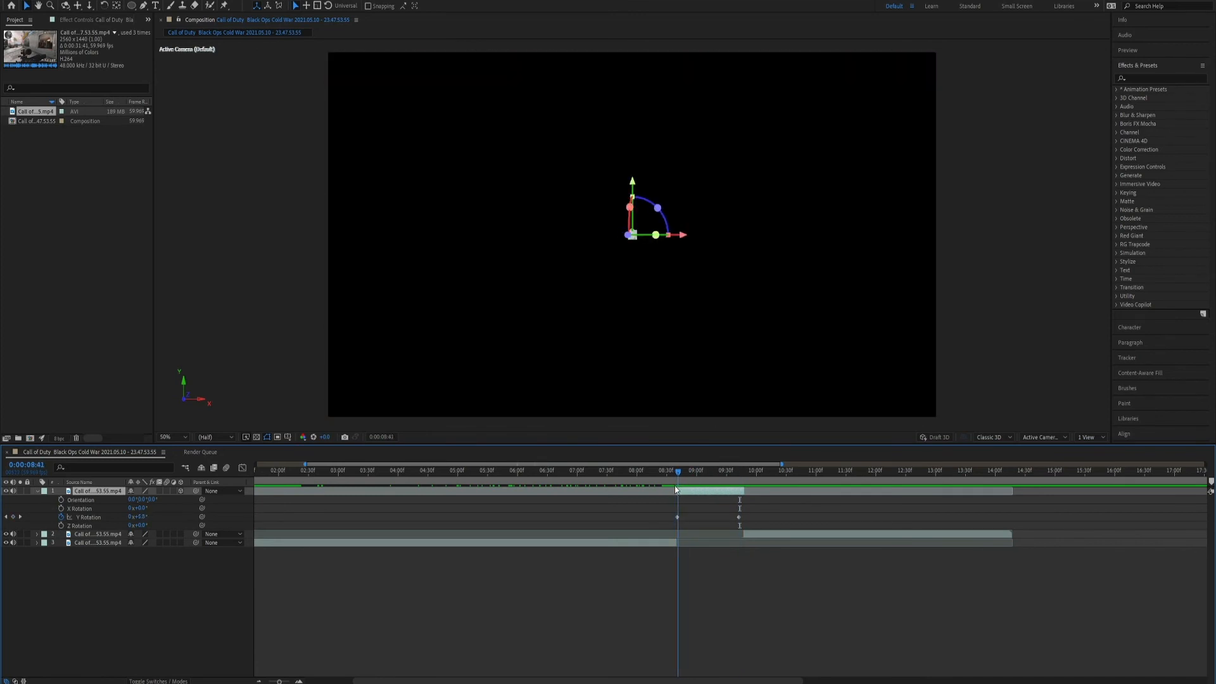
click(62, 526)
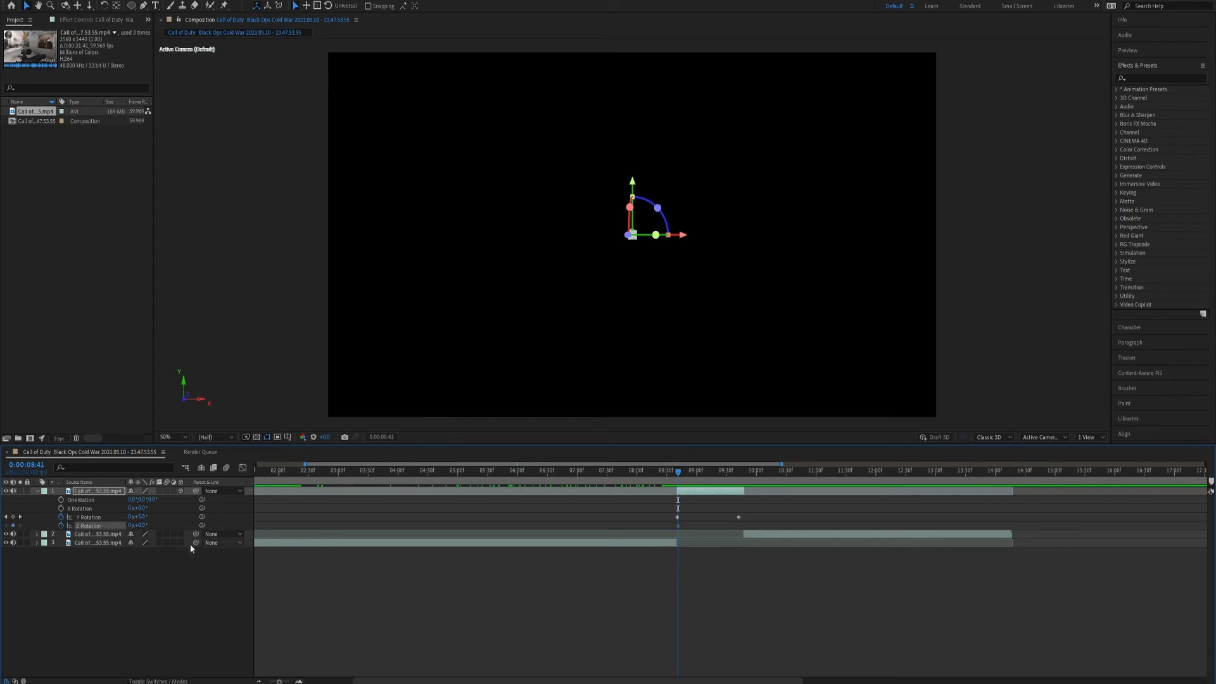
drag(679, 477, 723, 485)
click(130, 526)
text(1)
key(Return)
Preview the scope animation with the added Z-axis spin from 0:00:08:22.
click(662, 471)
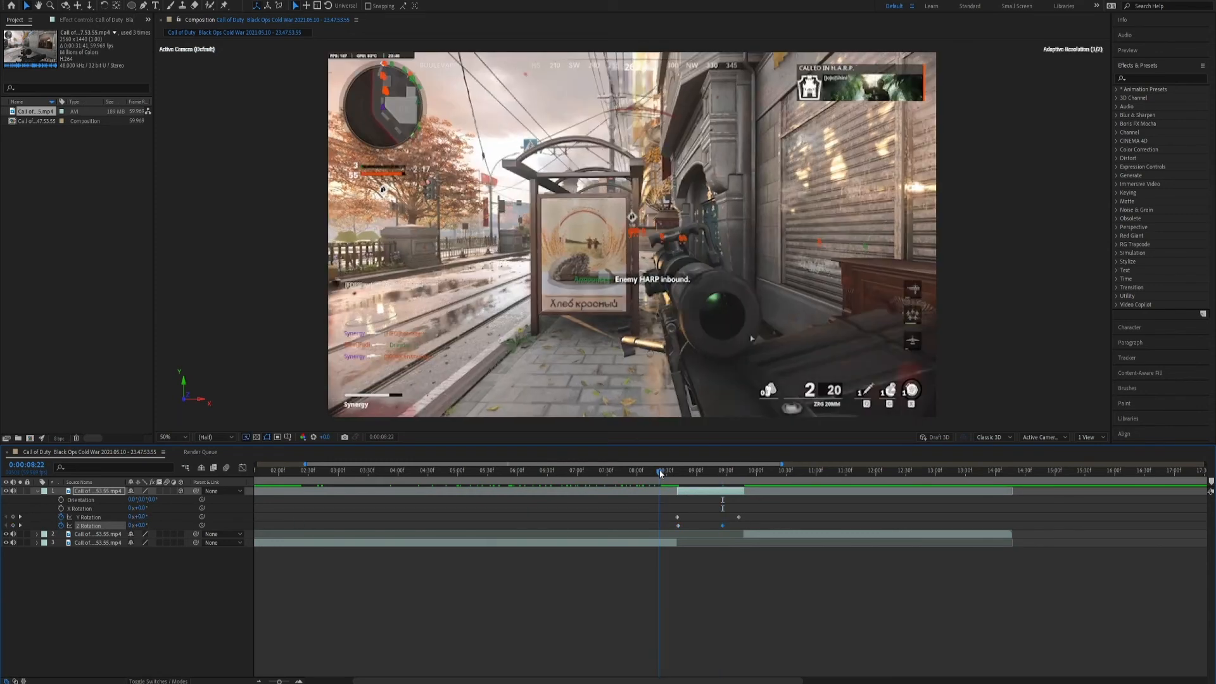
key(space)
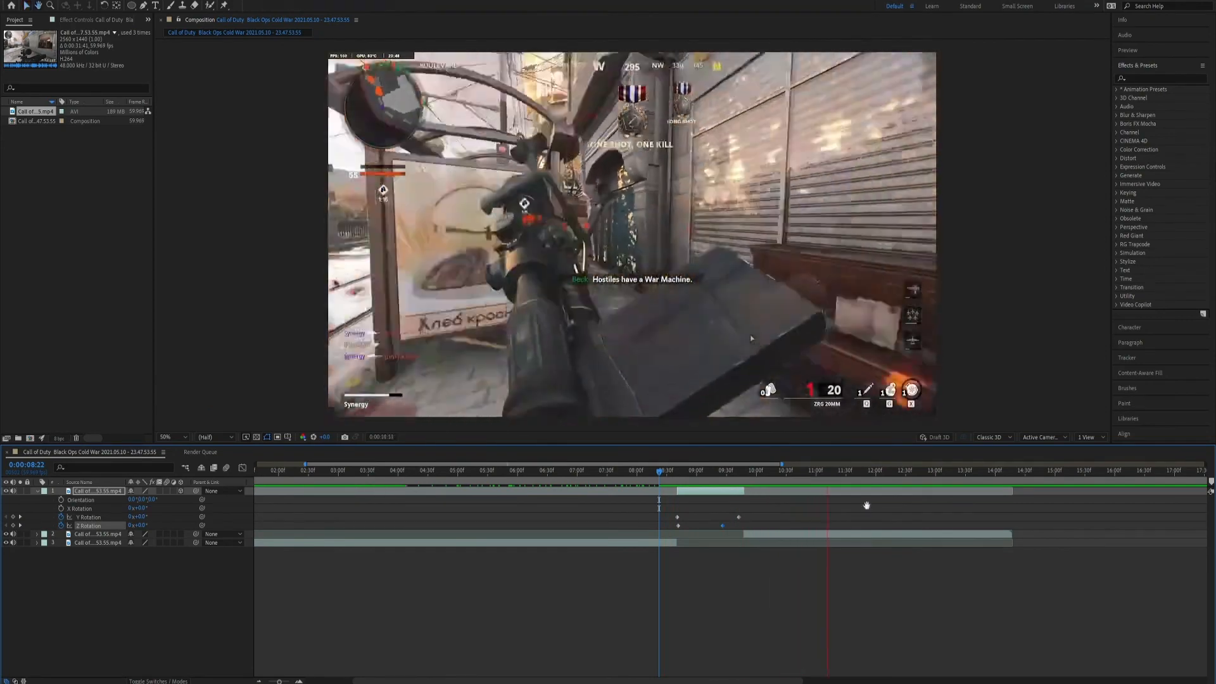
key(space)
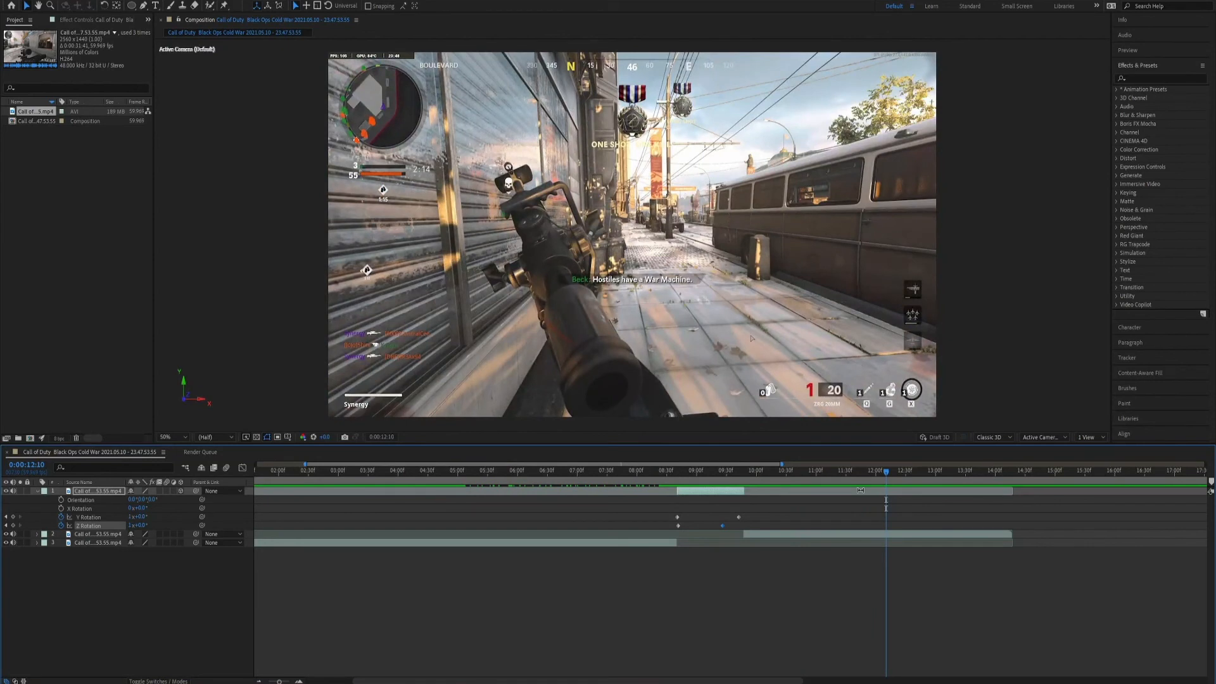
Remove all Z Rotation keyframes from the masked layer and return to 0:00:08:16, before the effect starts.
drag(709, 477, 750, 470)
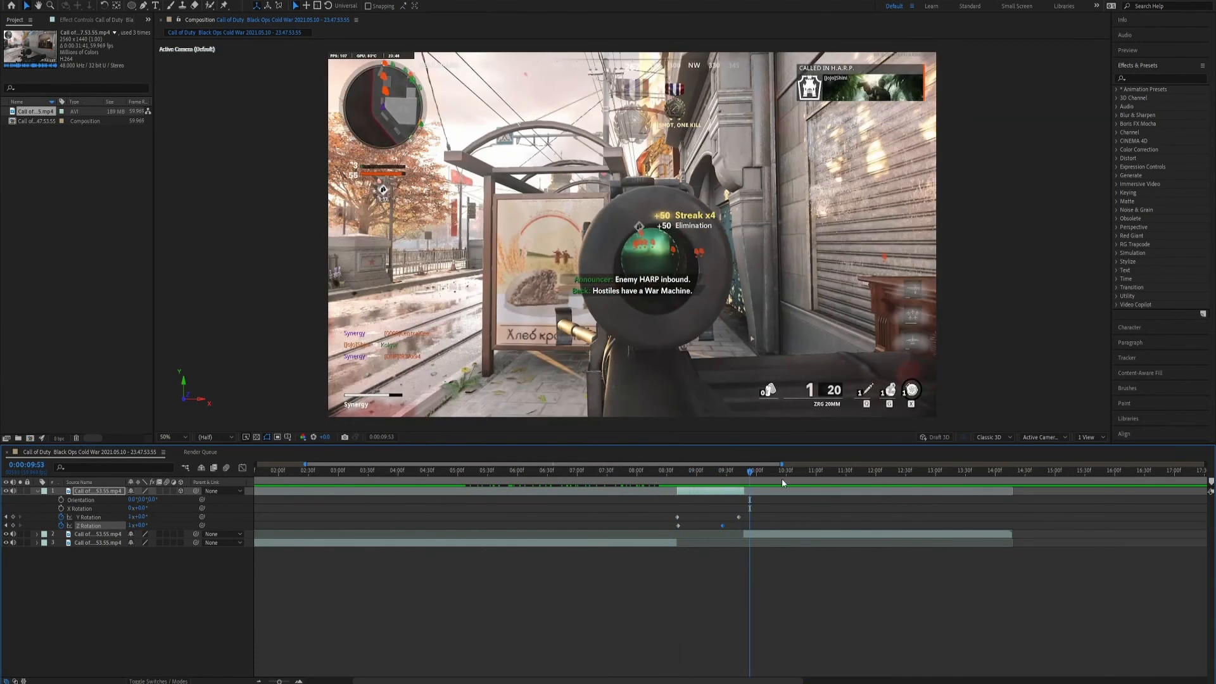
click(60, 526)
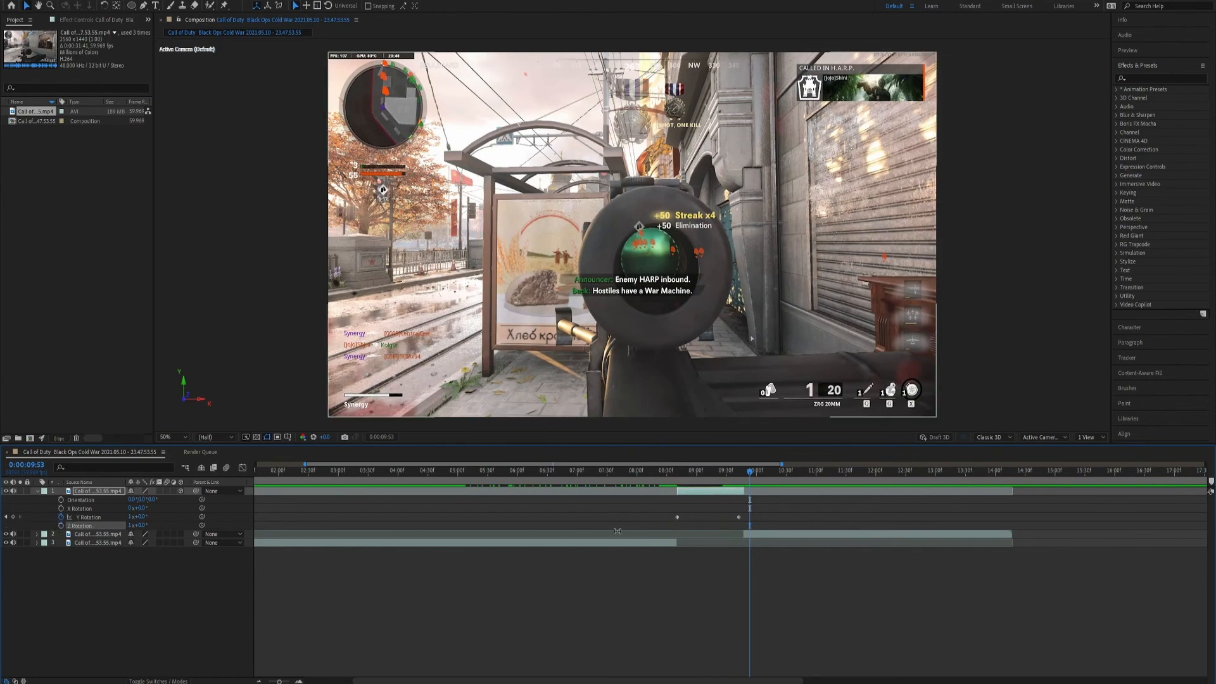
drag(750, 472, 654, 489)
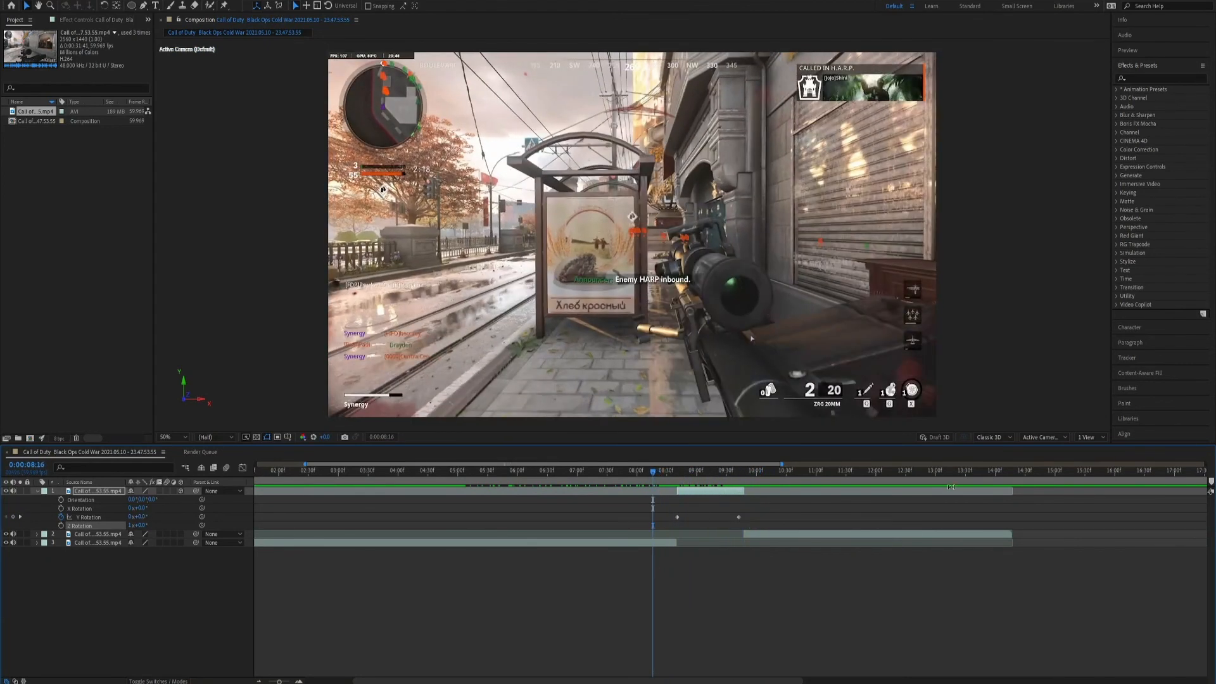